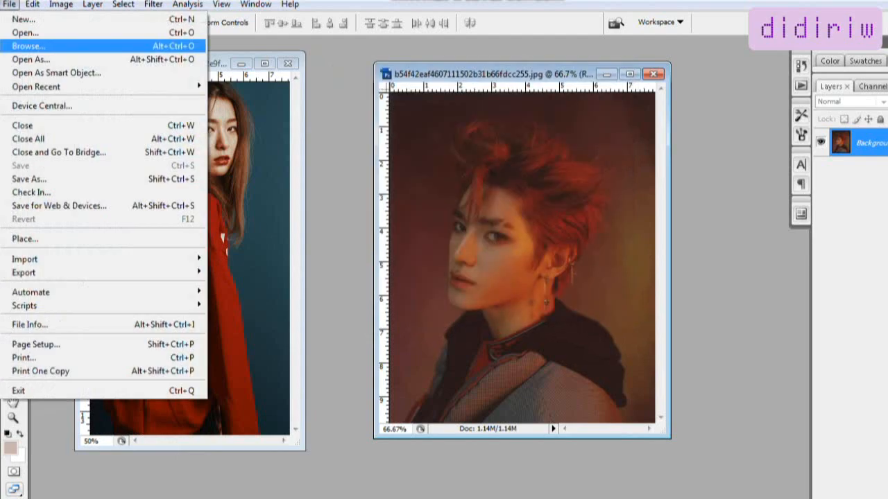
# - Create a new 700 by 700 pixel RGB document at 72 pixels/inch with a white background
pyautogui.click(22, 19)
pyautogui.press('BackSpace')
pyautogui.press('BackSpace')
pyautogui.press('BackSpace')
pyautogui.write('700')
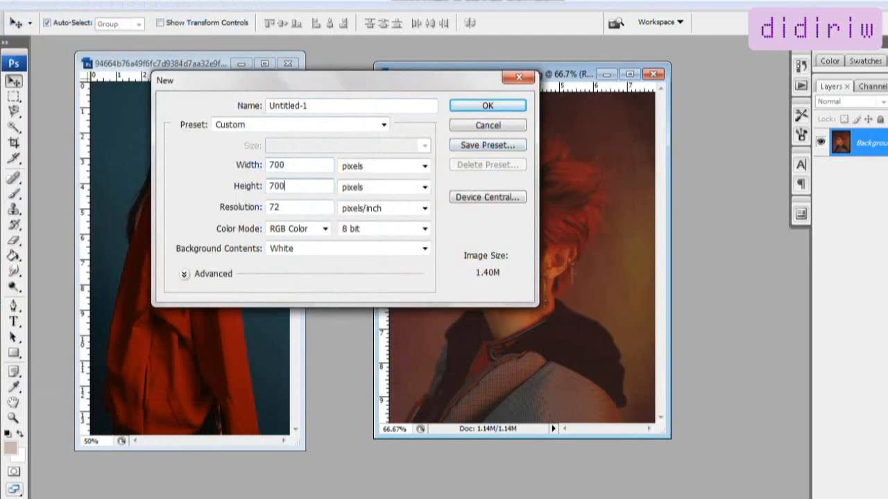
pyautogui.press('Return')
# - Paste the red-haired man's portrait into the new canvas, rotate it about -7.3° and shift it toward the canvas centre
pyautogui.hotkey('ctrl', 'v')
pyautogui.press('f')
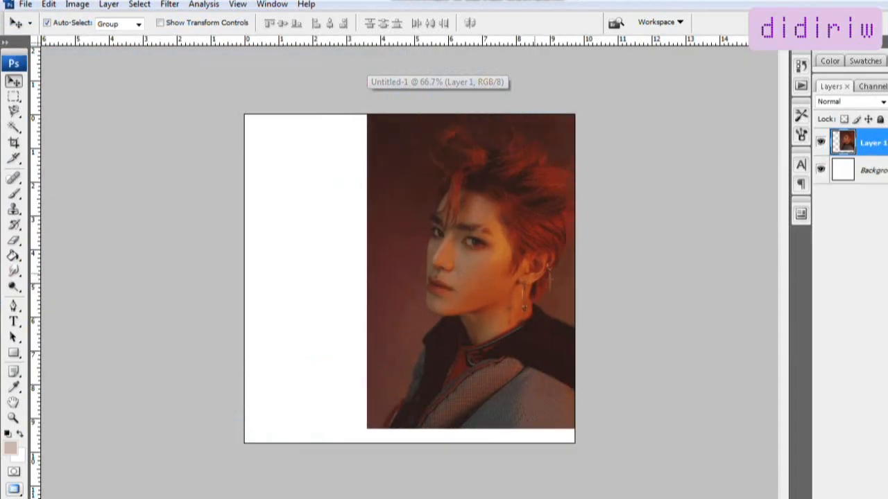
pyautogui.click(48, 4)
pyautogui.click(69, 238)
pyautogui.moveTo(627, 454); pyautogui.dragTo(649, 434)
pyautogui.moveTo(471, 358); pyautogui.dragTo(461, 342)
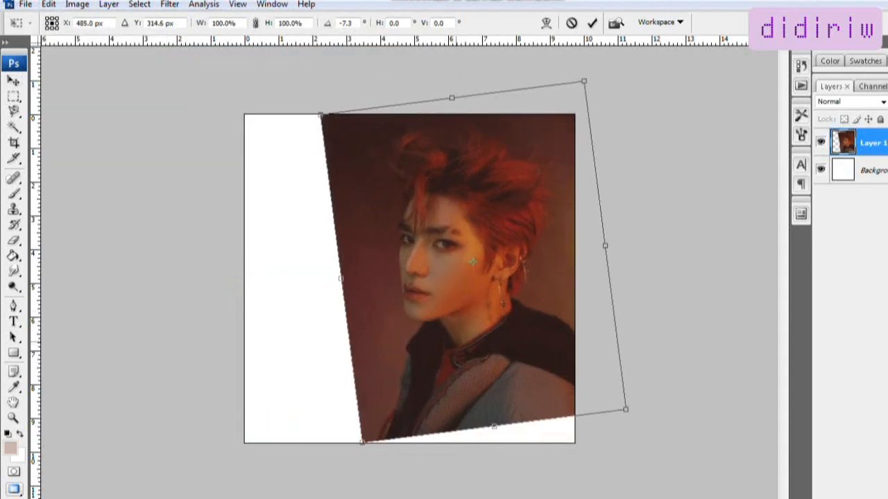
pyautogui.press('Return')
# - Sample the dark brown from the portrait's upper-left backdrop as the foreground color and fill the Background layer with it
pyautogui.click(11, 448)
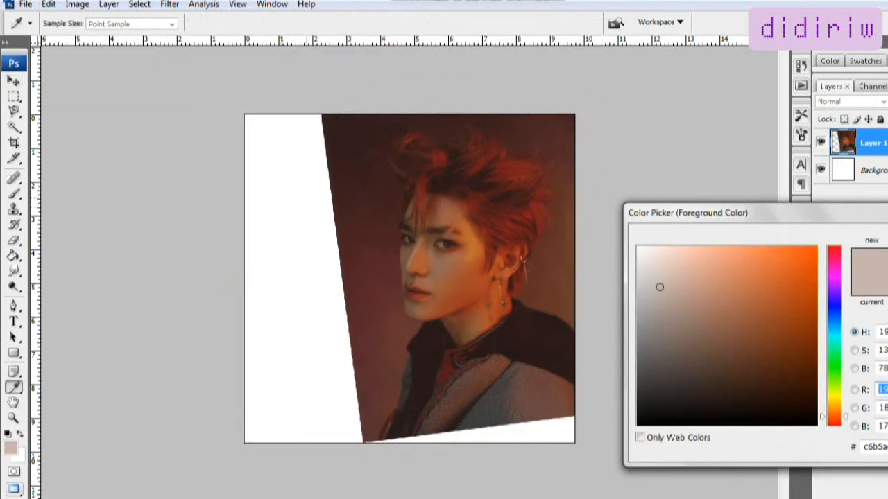
pyautogui.click(344, 158)
pyautogui.press('Return')
pyautogui.click(872, 170)
pyautogui.click(13, 256)
pyautogui.click(294, 270)
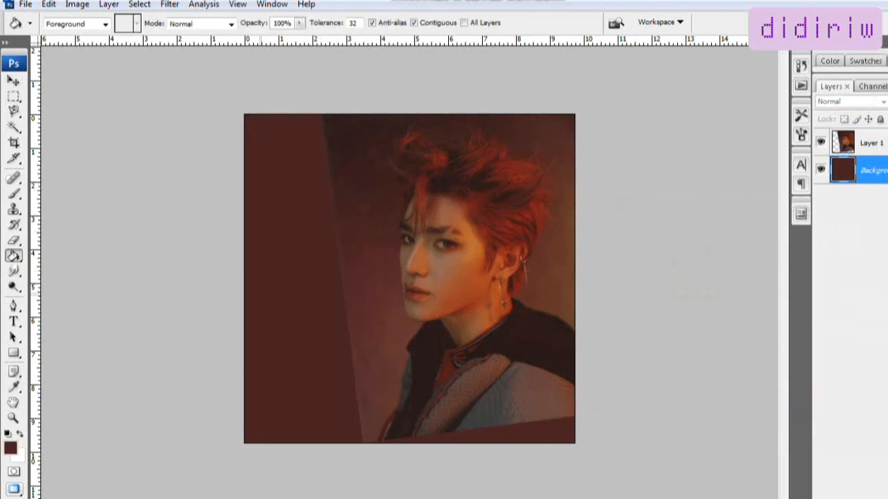
pyautogui.click(14, 240)
pyautogui.click(91, 24)
pyautogui.click(91, 23)
pyautogui.moveTo(309, 119); pyautogui.dragTo(315, 139)
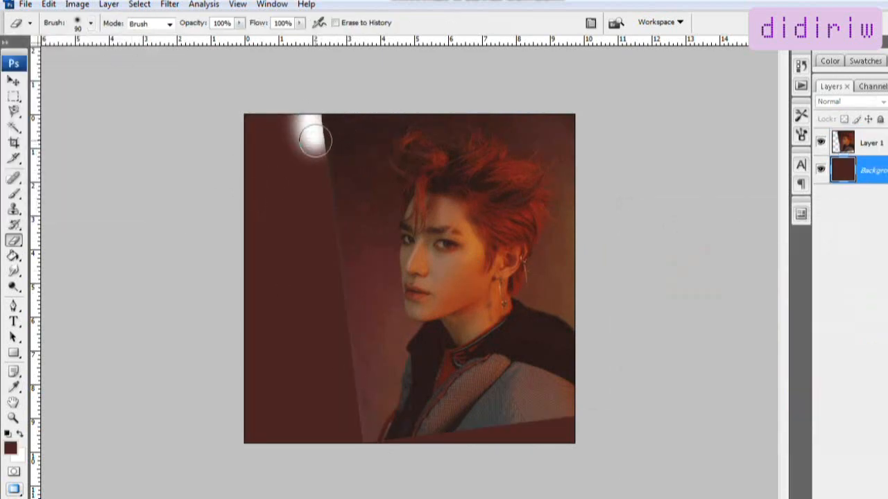
pyautogui.hotkey('ctrl', 'z')
# - Erase the hard left edge of the portrait on Layer 1 with a soft 166 px eraser to blend it into the background
pyautogui.click(871, 143)
pyautogui.click(91, 24)
pyautogui.click(91, 24)
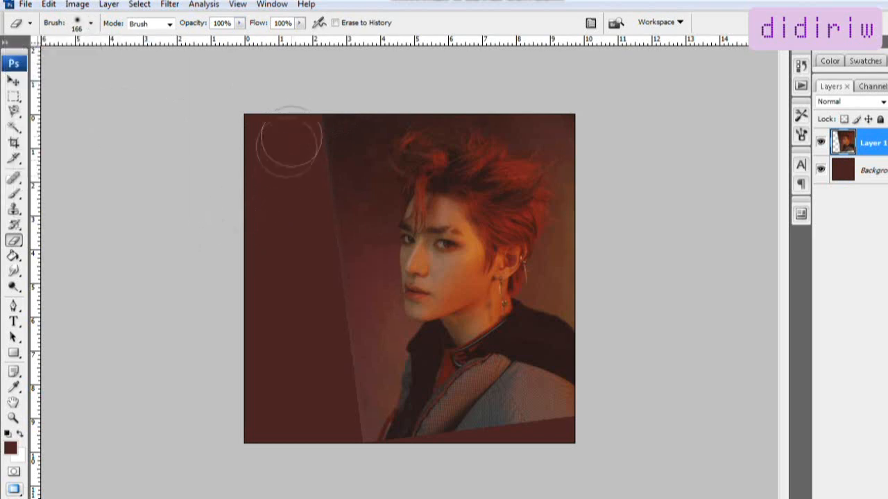
pyautogui.moveTo(314, 286)
pyautogui.mouseDown()
pyautogui.moveTo(301, 228)
pyautogui.moveTo(309, 200)
pyautogui.moveTo(346, 430)
pyautogui.mouseUp()
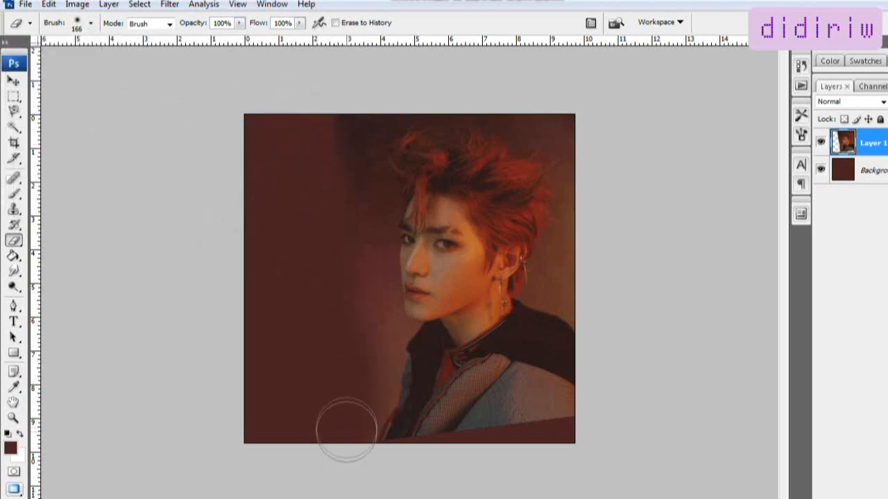
pyautogui.moveTo(339, 251); pyautogui.dragTo(356, 386)
# - Paint the upper-left backdrop darker brown with a soft 187 px Pin Light brush and soften the paint's lower edge with the eraser
pyautogui.press('b')
pyautogui.click(91, 24)
pyautogui.click(51, 61)
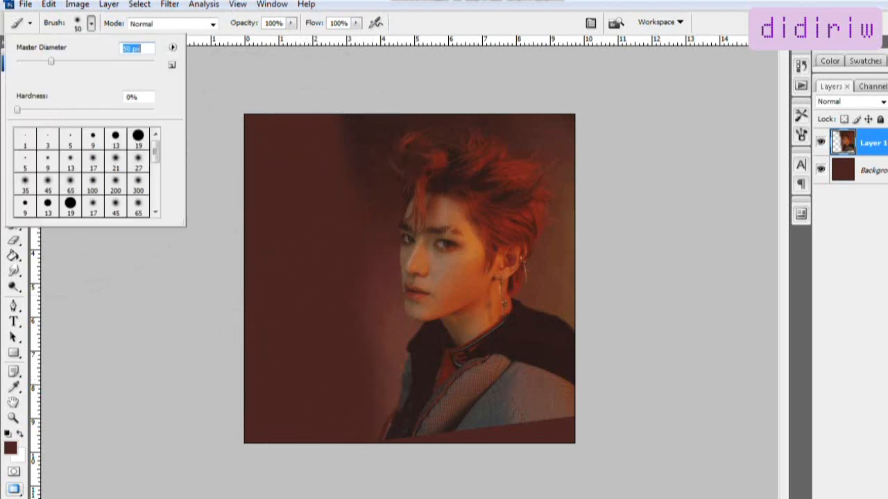
pyautogui.click(10, 448)
pyautogui.press('Return')
pyautogui.click(91, 24)
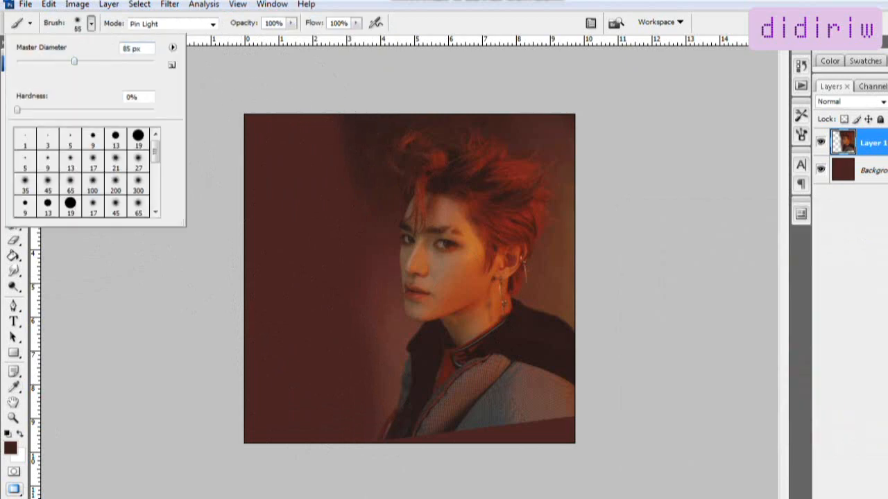
pyautogui.click(75, 61)
pyautogui.moveTo(360, 129)
pyautogui.mouseDown()
pyautogui.moveTo(325, 161)
pyautogui.moveTo(287, 178)
pyautogui.moveTo(336, 98)
pyautogui.moveTo(310, 123)
pyautogui.mouseUp()
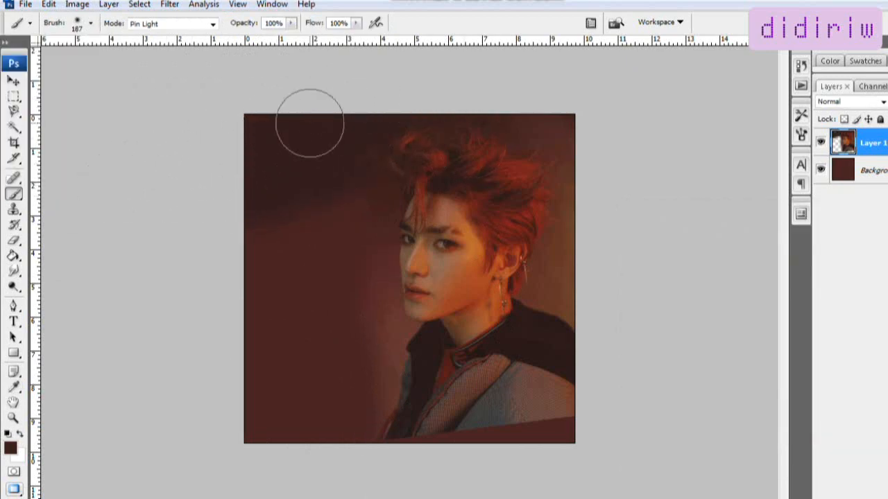
pyautogui.click(14, 240)
pyautogui.moveTo(247, 250)
pyautogui.mouseDown()
pyautogui.moveTo(286, 216)
pyautogui.moveTo(349, 221)
pyautogui.mouseUp()
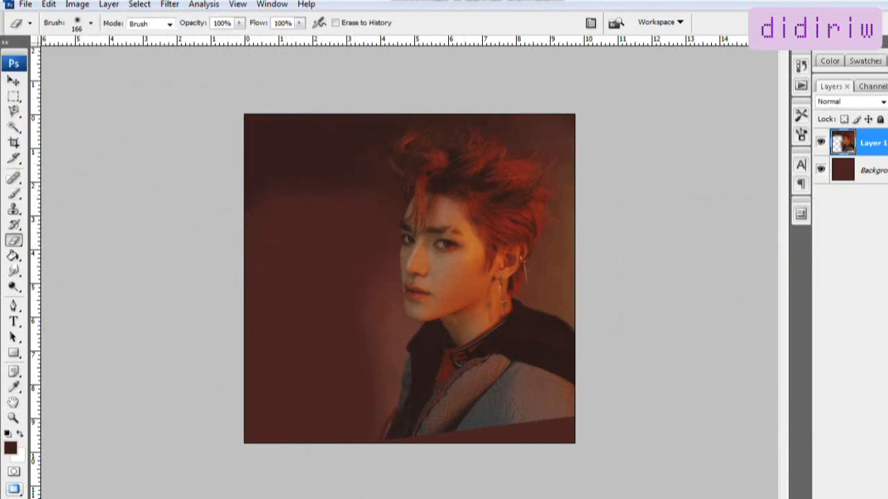
# - Sample the lighter reddish brown beside the man's chin and paint the lower-left backdrop with the 187 px brush
pyautogui.click(10, 449)
pyautogui.click(390, 305)
pyautogui.press('Return')
pyautogui.click(13, 194)
pyautogui.moveTo(371, 380)
pyautogui.mouseDown()
pyautogui.moveTo(330, 395)
pyautogui.moveTo(369, 381)
pyautogui.mouseUp()
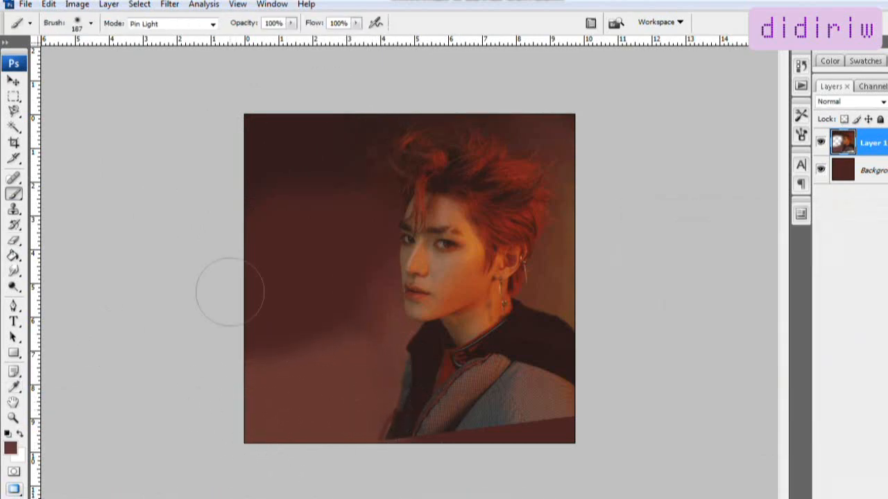
# - Enlarge the eraser to 370 px and soften the upper edge of the reddish-brown paint in the lower-left backdrop
pyautogui.press('e')
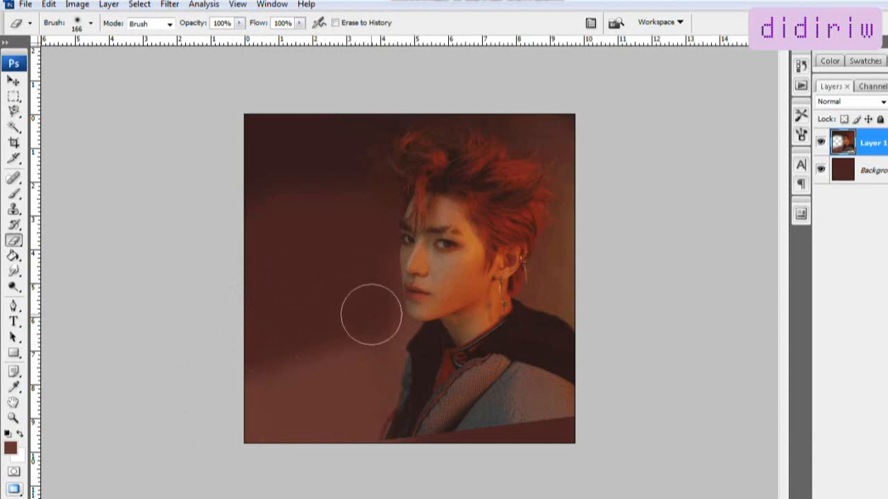
pyautogui.click(90, 23)
pyautogui.moveTo(95, 60); pyautogui.dragTo(109, 59)
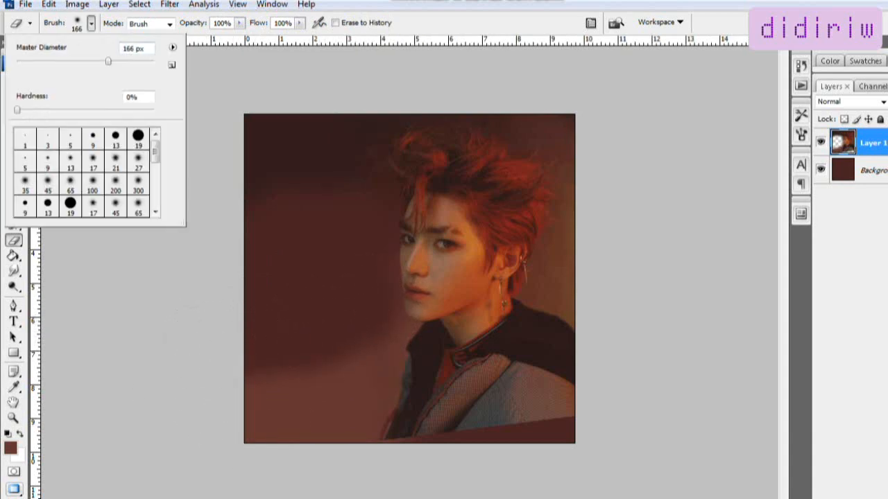
pyautogui.moveTo(240, 329)
pyautogui.mouseDown()
pyautogui.moveTo(274, 294)
pyautogui.moveTo(287, 305)
pyautogui.moveTo(275, 319)
pyautogui.moveTo(295, 246)
pyautogui.moveTo(234, 258)
pyautogui.mouseUp()
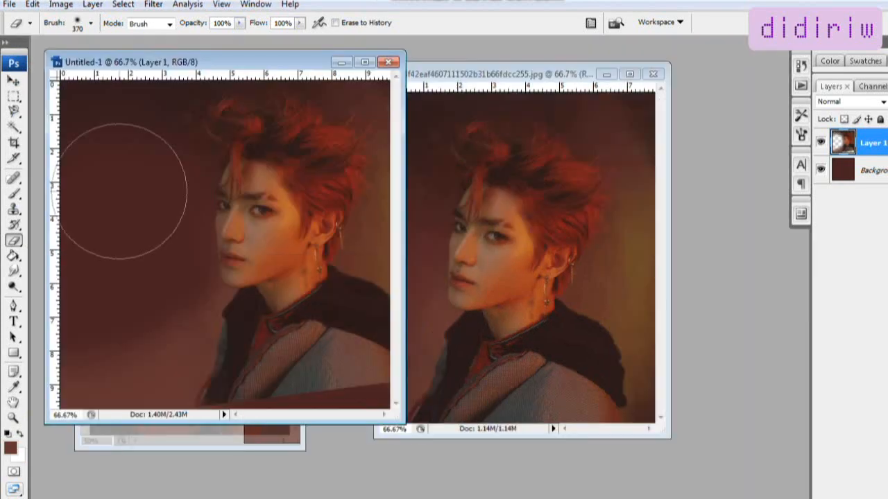
# - Crop the photo of the woman in red to her upper body and bring it into the collage as a new layer
pyautogui.press('v')
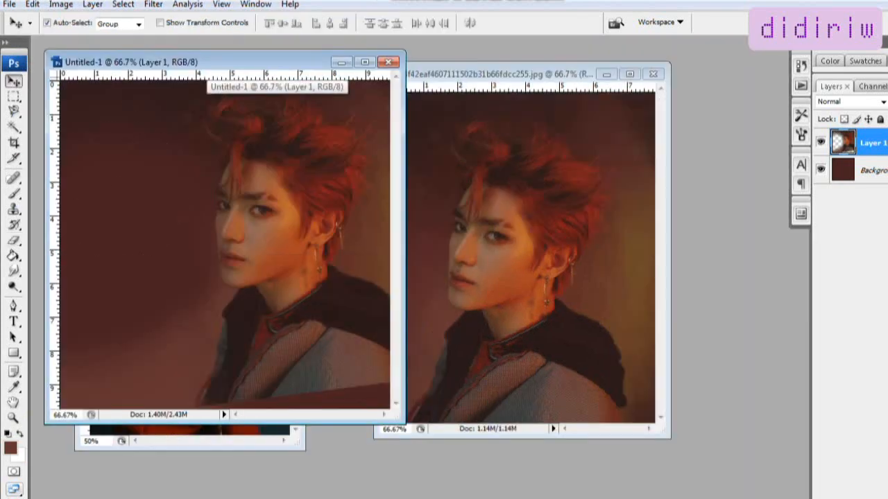
pyautogui.moveTo(201, 64); pyautogui.dragTo(439, 66)
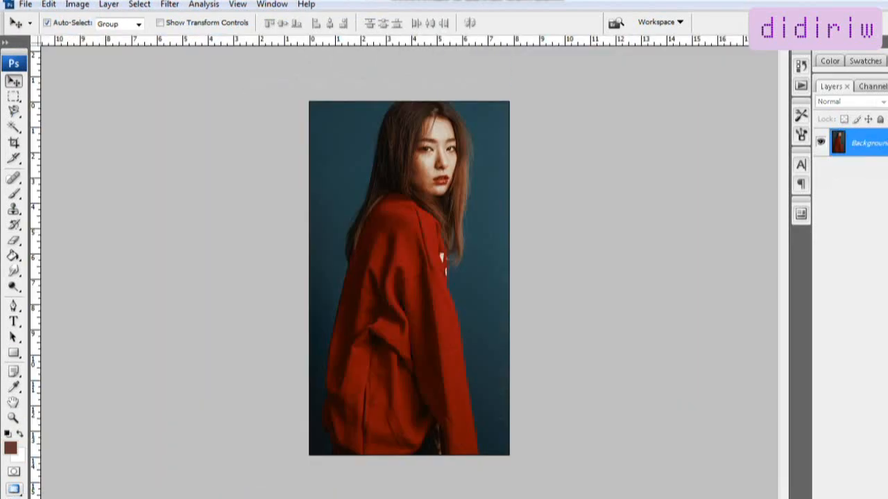
pyautogui.click(13, 142)
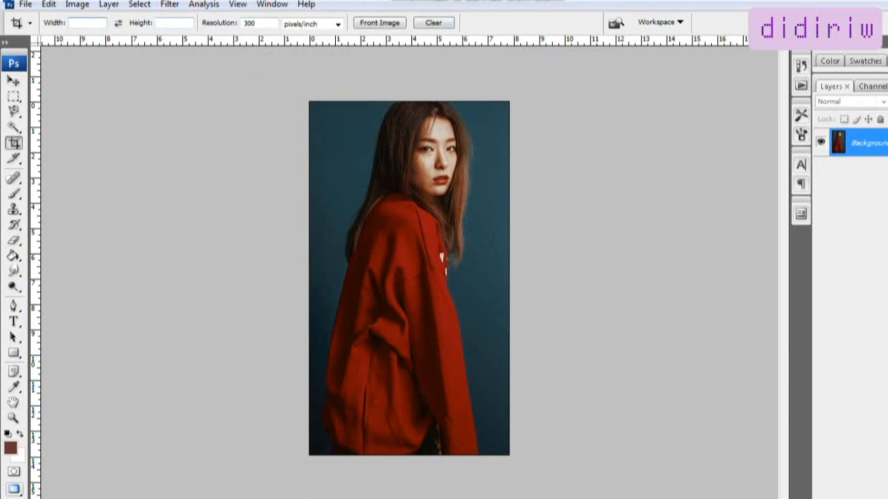
pyautogui.moveTo(481, 336); pyautogui.dragTo(488, 336)
pyautogui.press('Return')
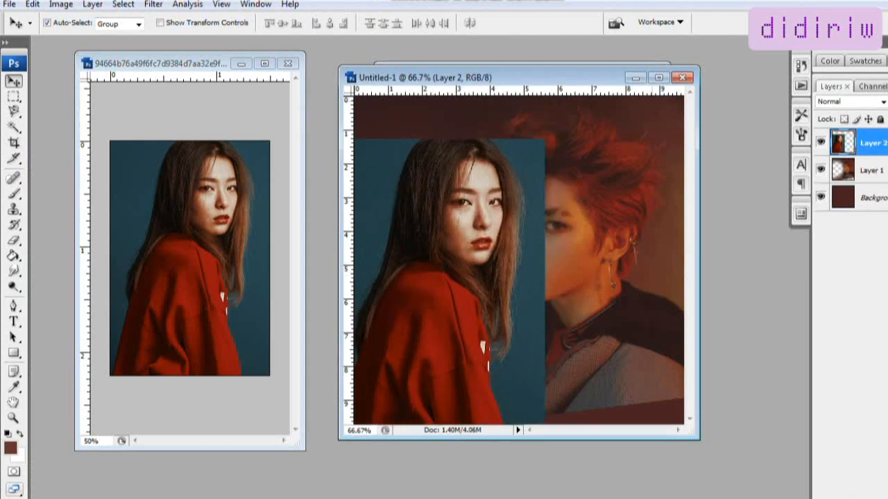
# - Lower the opacity of the woman's photo on Layer 2 so the portrait shows through it
pyautogui.press('f')
pyautogui.click(32, 4)
pyautogui.press('Escape')
pyautogui.moveTo(887, 119); pyautogui.dragTo(881, 119)
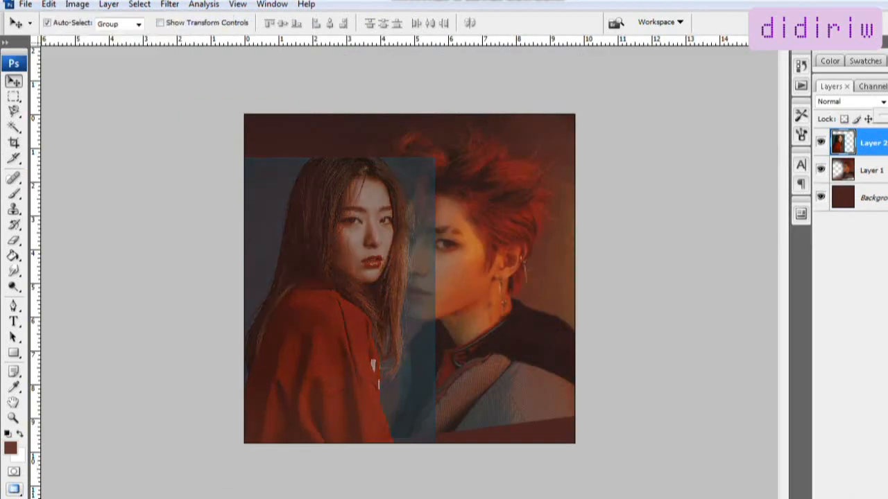
# - Enlarge the woman's photo to about 126%, position her face beside the man's, and place her layer beneath Layer 1
pyautogui.click(48, 4)
pyautogui.moveTo(104, 251)
pyautogui.click(251, 271)
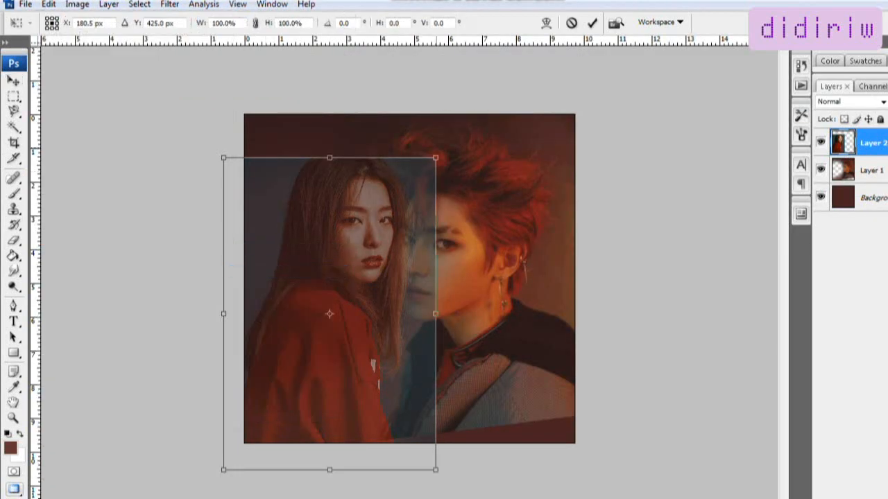
pyautogui.moveTo(435, 158); pyautogui.dragTo(531, 49)
pyautogui.moveTo(416, 208); pyautogui.dragTo(372, 299)
pyautogui.moveTo(488, 140); pyautogui.dragTo(447, 171)
pyautogui.moveTo(367, 323)
pyautogui.mouseDown()
pyautogui.moveTo(346, 294)
pyautogui.moveTo(371, 291)
pyautogui.moveTo(371, 314)
pyautogui.mouseUp()
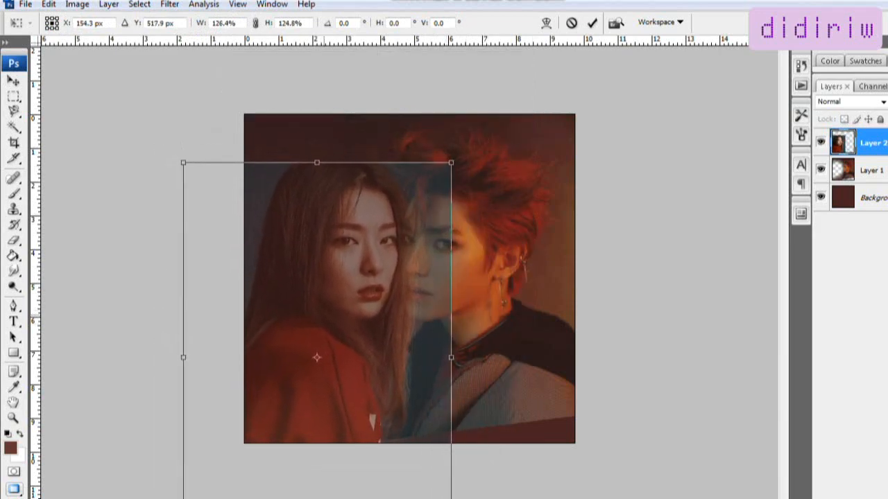
pyautogui.press('Return')
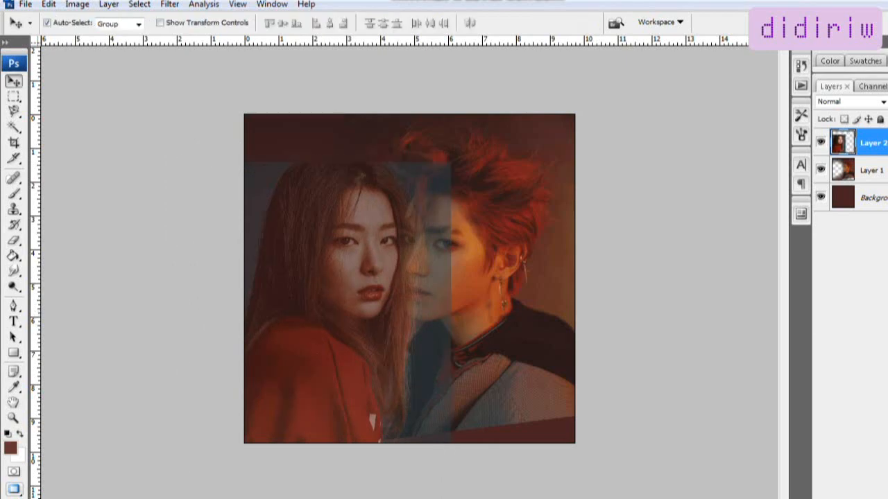
pyautogui.hotkey('ctrl', '[')
# - Erase the Layer 1 paint covering the woman's face, hair and red sweater with a soft 50 px eraser
pyautogui.click(871, 142)
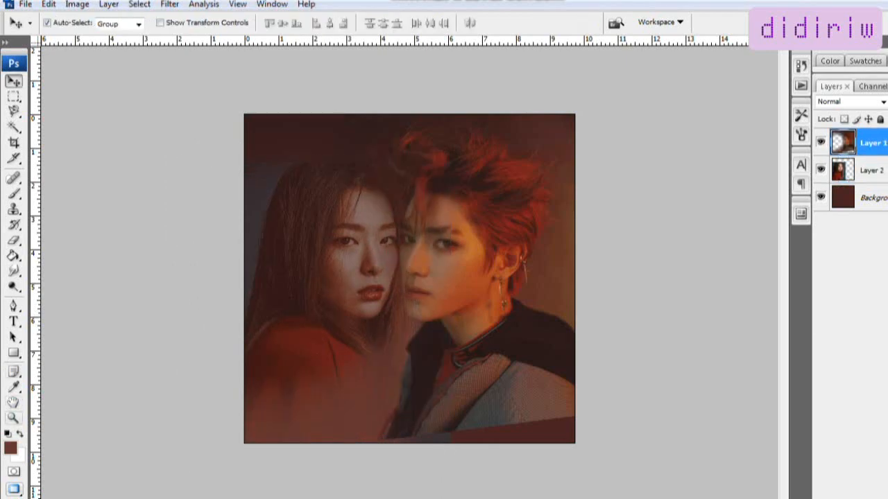
pyautogui.click(13, 418)
pyautogui.click(378, 211)
pyautogui.click(378, 211)
pyautogui.click(13, 241)
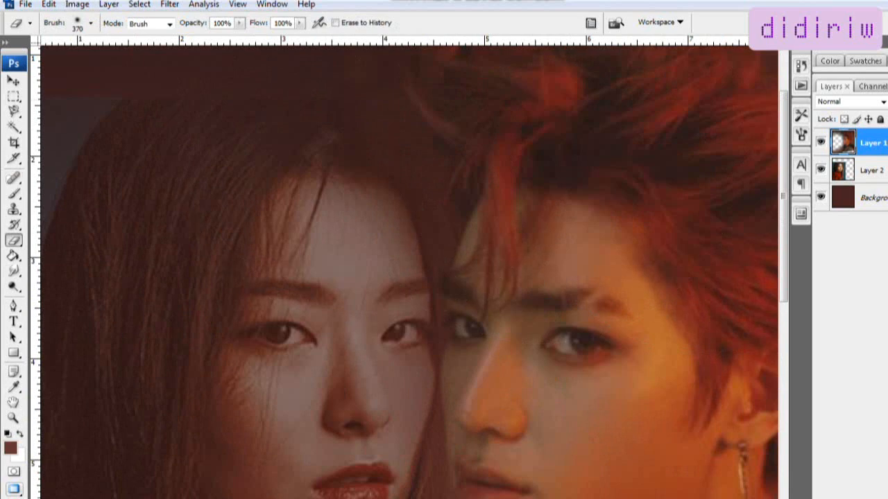
pyautogui.click(91, 22)
pyautogui.press('Return')
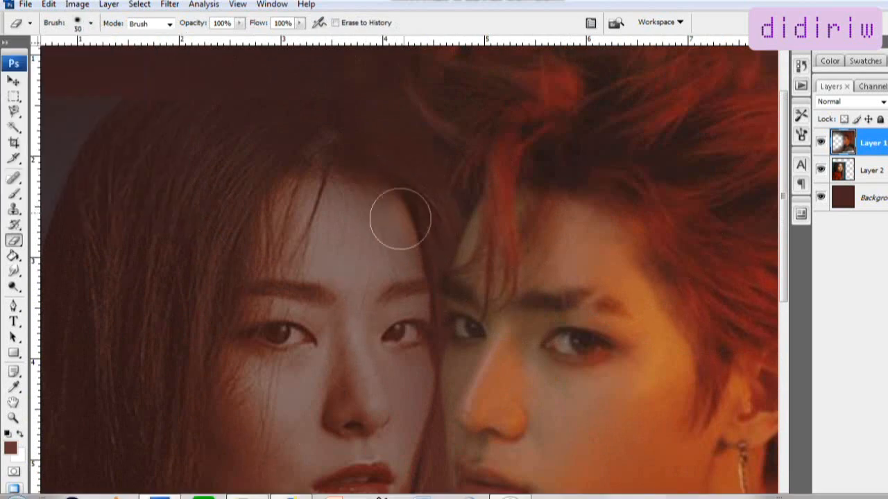
pyautogui.scroll(-3, 406, 416)
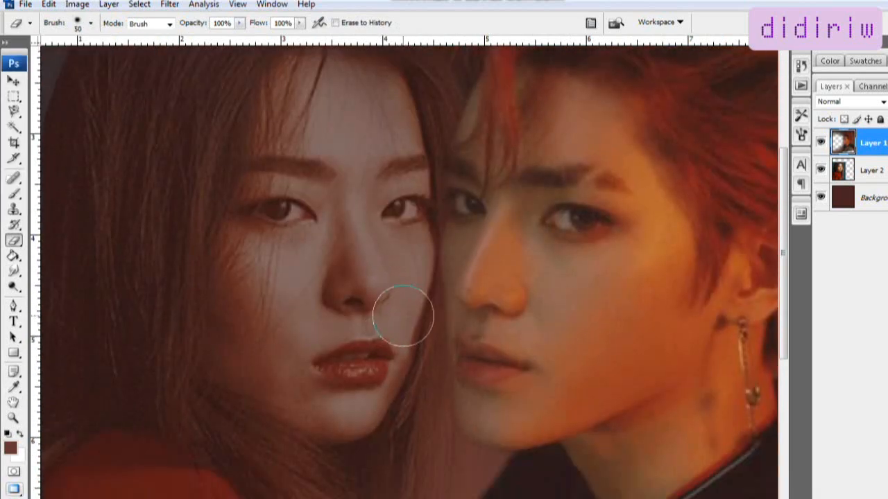
pyautogui.scroll(-4, 422, 465)
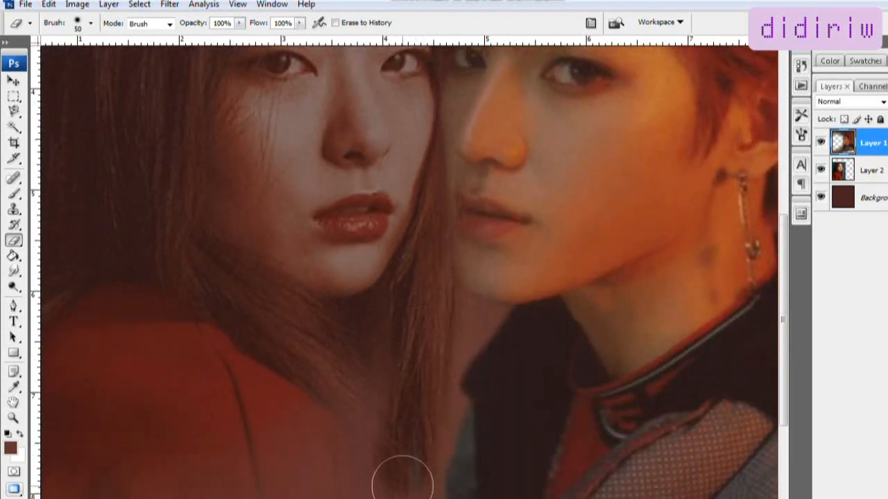
pyautogui.scroll(-4, 337, 410)
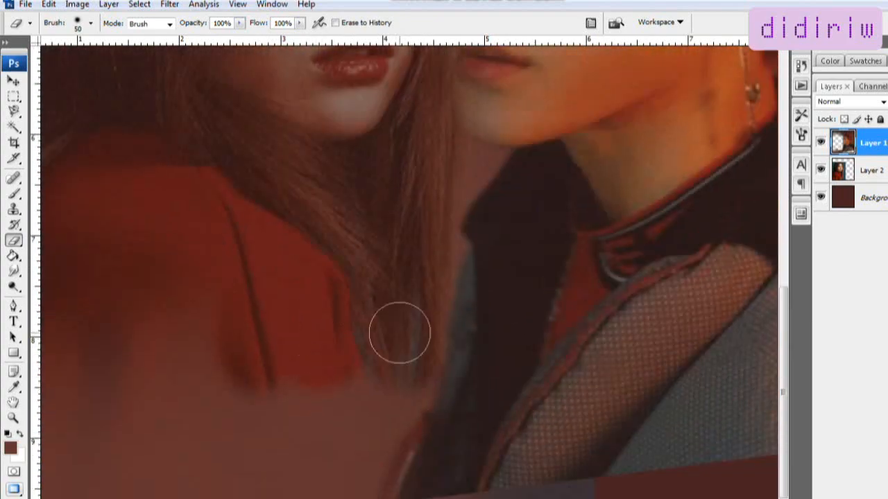
pyautogui.moveTo(398, 401)
pyautogui.mouseDown()
pyautogui.moveTo(285, 369)
pyautogui.moveTo(76, 479)
pyautogui.moveTo(83, 485)
pyautogui.mouseUp()
# - Erase the remaining Layer 1 paint covering the top of the woman's head beside the man's hair
pyautogui.scroll(2, 281, 363)
pyautogui.scroll(10, 282, 363)
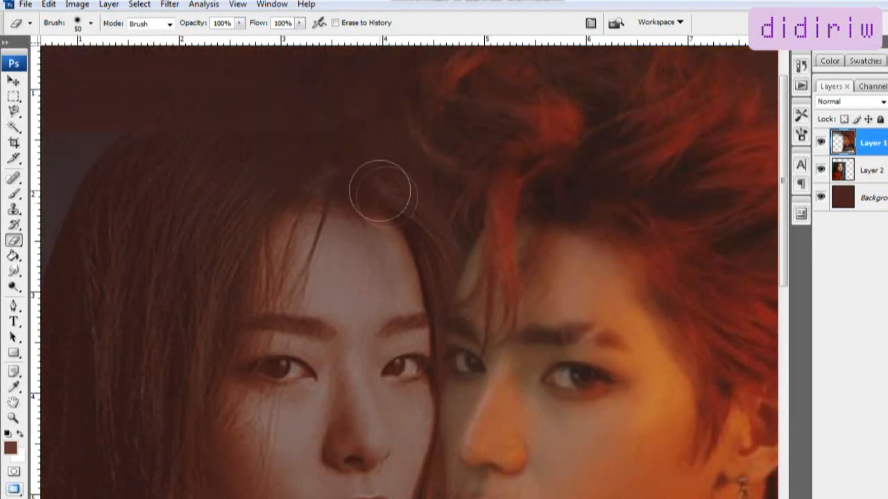
pyautogui.scroll(2, 223, 156)
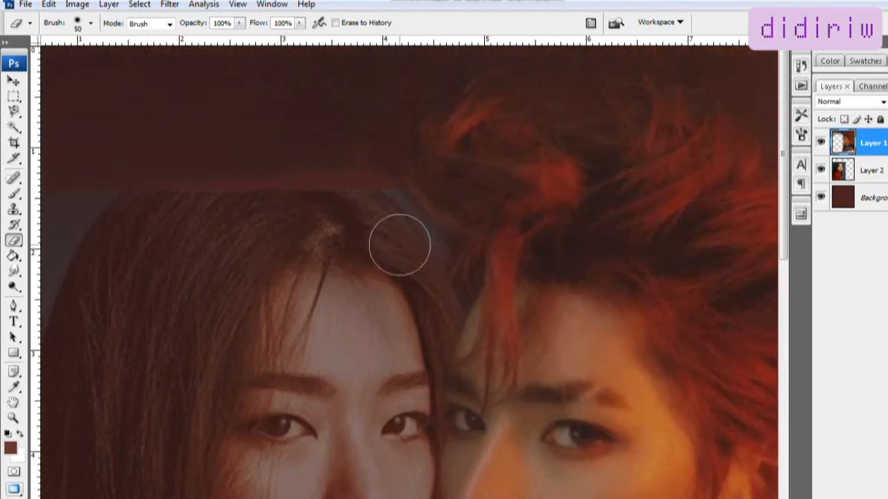
# - Erase the grey backdrop around the woman's hair on Layer 2 with the soft 50 px eraser
pyautogui.hotkey('alt', '[')
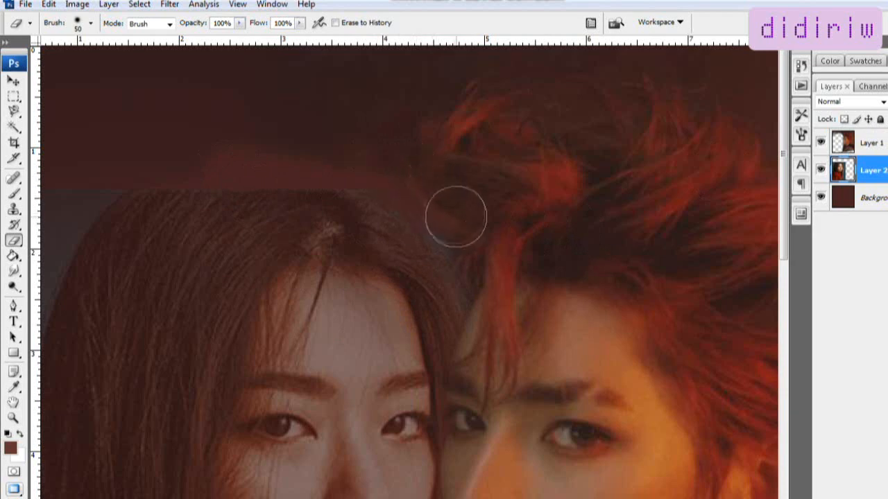
pyautogui.scroll(-5, 330, 156)
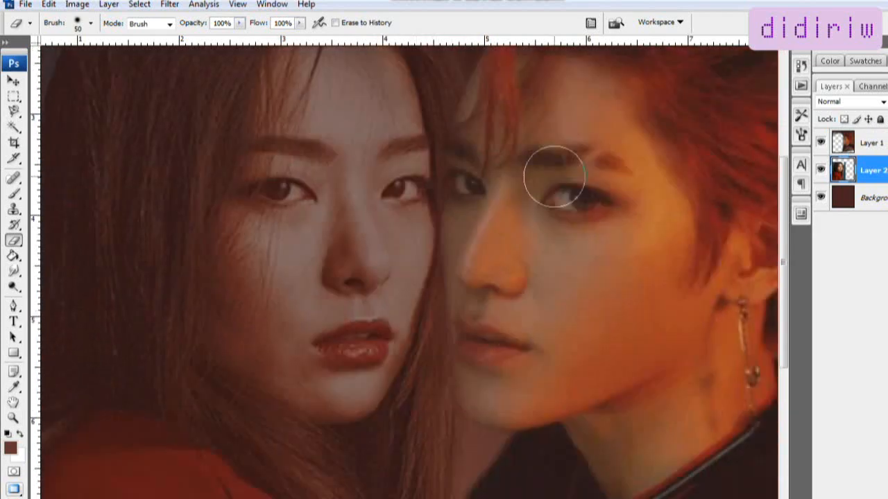
pyautogui.scroll(-2, 485, 273)
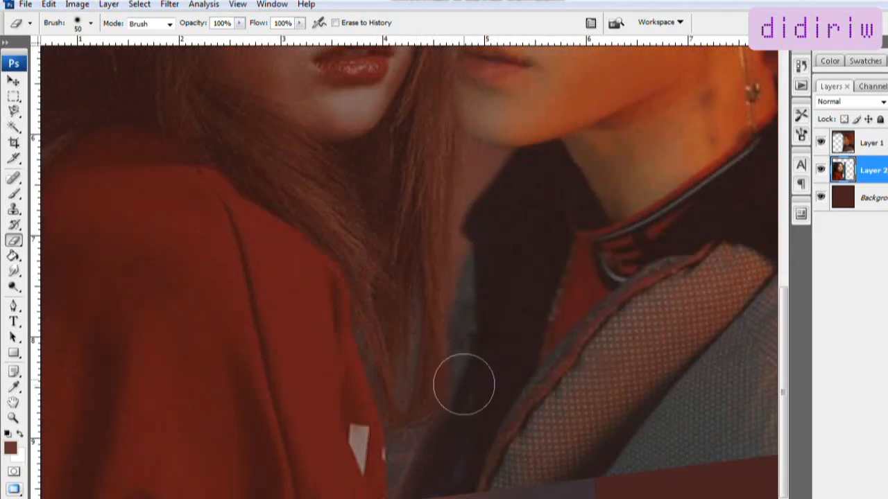
pyautogui.scroll(8, 564, 282)
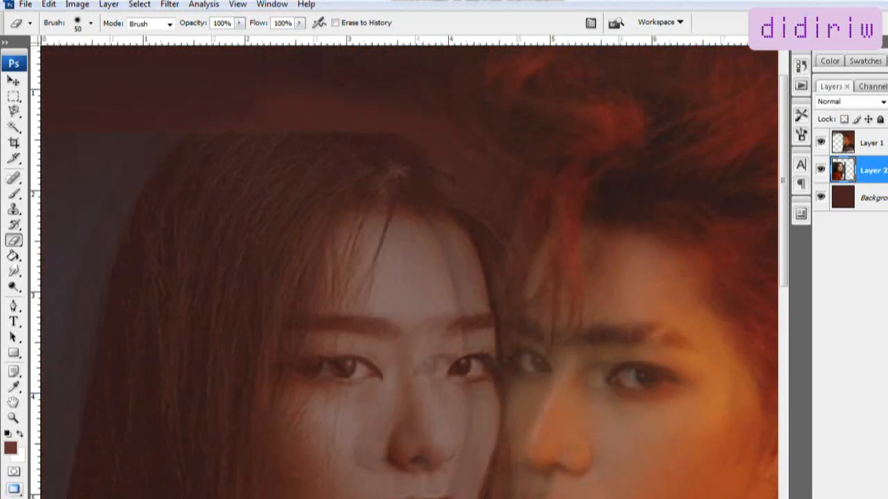
pyautogui.moveTo(161, 122)
pyautogui.mouseDown()
pyautogui.moveTo(86, 253)
pyautogui.moveTo(92, 265)
pyautogui.moveTo(131, 103)
pyautogui.moveTo(42, 175)
pyautogui.mouseUp()
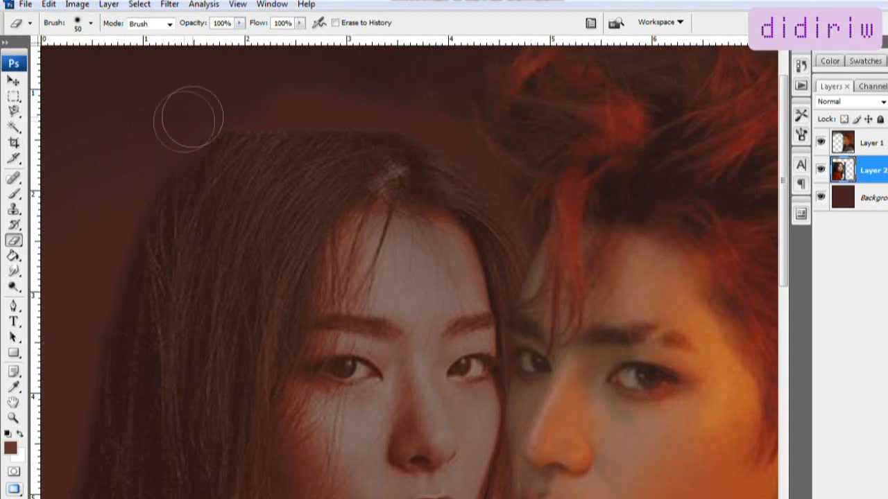
pyautogui.press('z')
pyautogui.hotkey('ctrl', '0')
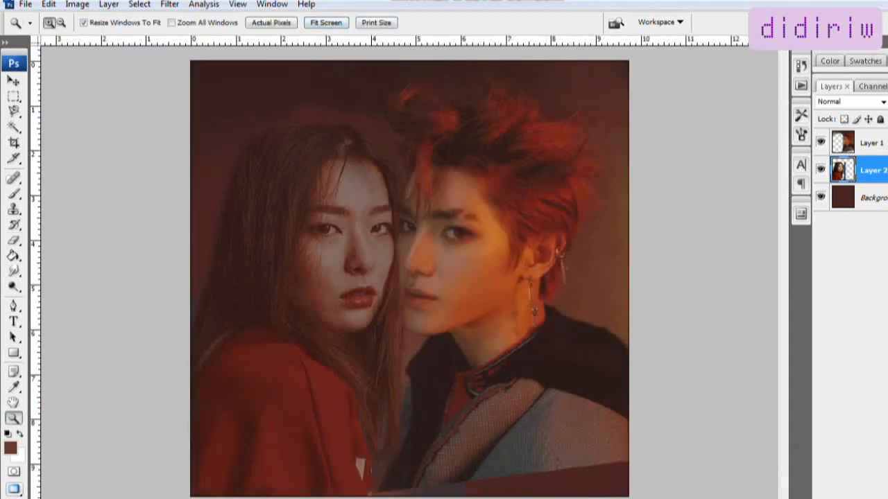
# - Lower the contrast of the woman's photo by 11 with Brightness/Contrast and raise the layer's opacity so it appears solid
pyautogui.click(77, 4)
pyautogui.moveTo(99, 37)
pyautogui.click(257, 117)
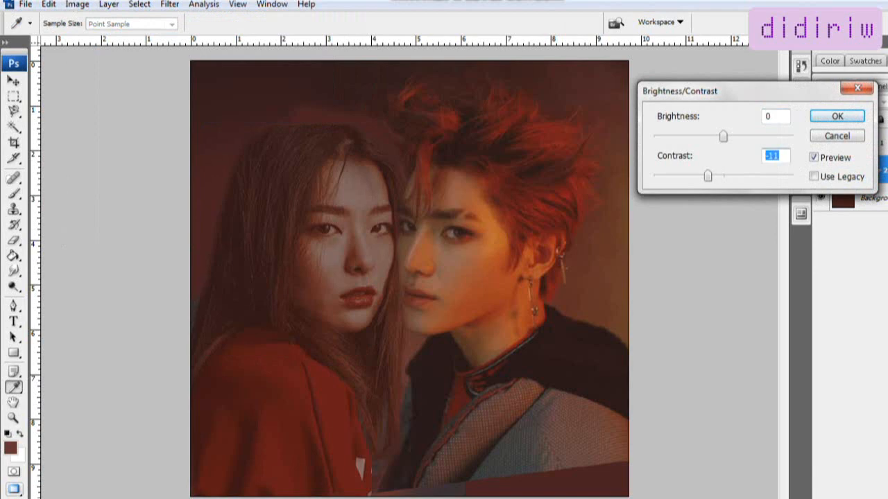
pyautogui.click(837, 116)
pyautogui.click(886, 102)
pyautogui.moveTo(881, 118); pyautogui.dragTo(887, 118)
# - Increase the contrast of the woman's photo with a second Brightness/Contrast adjustment
pyautogui.click(76, 4)
pyautogui.click(258, 117)
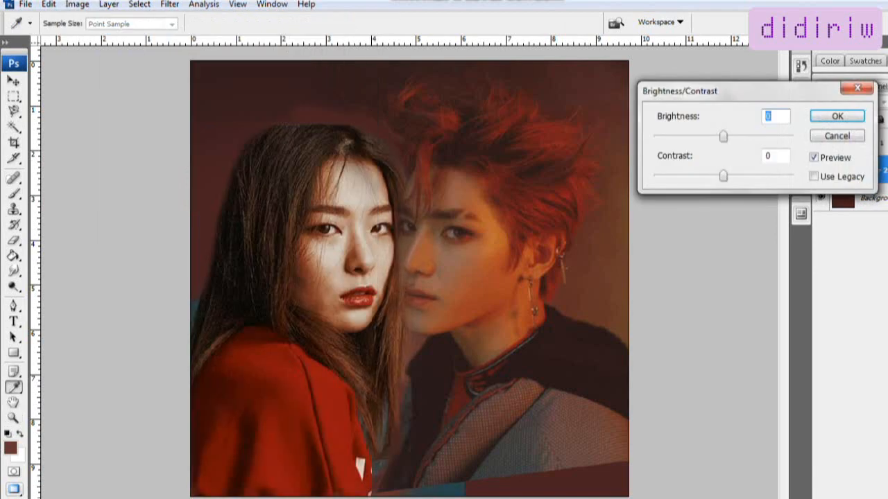
pyautogui.moveTo(724, 176); pyautogui.dragTo(755, 176)
pyautogui.hotkey('shift', 'Tab')
pyautogui.press('Return')
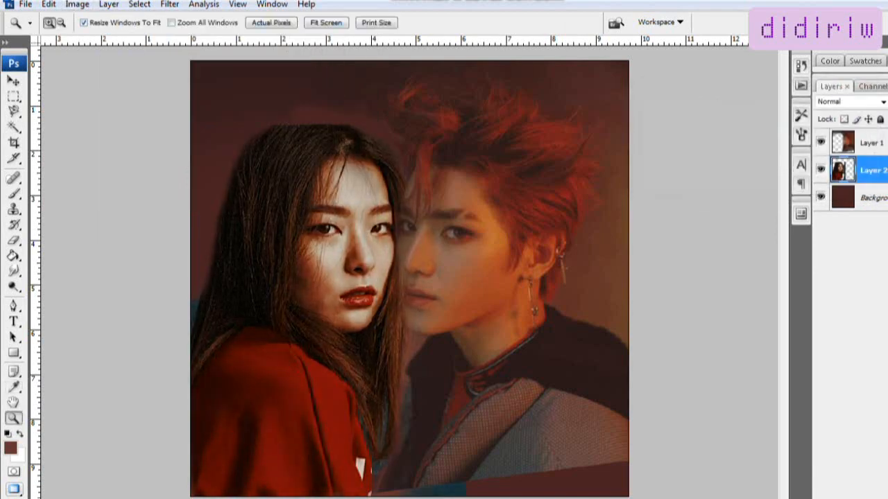
# - Adjust the woman's photo with Hue/Saturation to saturation -2 and lightness +8, shifting the hue slightly below zero
pyautogui.click(77, 4)
pyautogui.moveTo(99, 37)
pyautogui.click(257, 150)
pyautogui.moveTo(785, 178); pyautogui.dragTo(783, 178)
pyautogui.moveTo(786, 215)
pyautogui.mouseDown()
pyautogui.moveTo(800, 215)
pyautogui.moveTo(791, 215)
pyautogui.mouseUp()
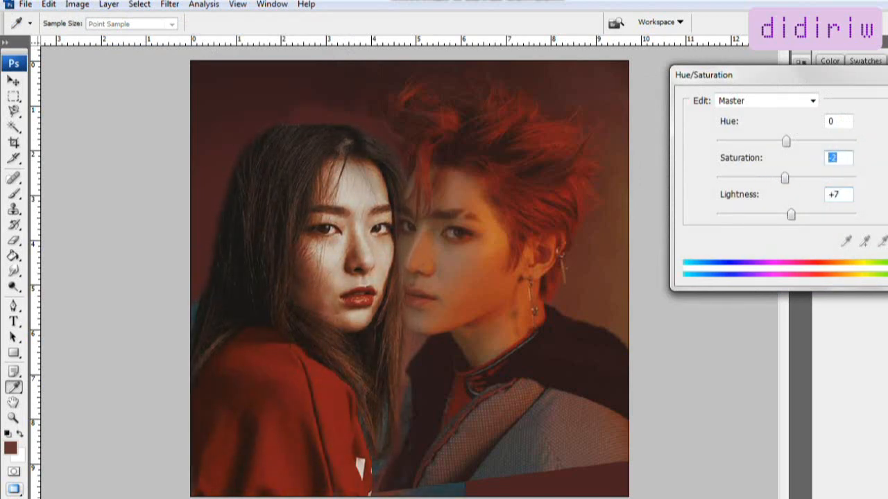
pyautogui.moveTo(778, 141)
pyautogui.mouseDown()
pyautogui.moveTo(795, 142)
pyautogui.moveTo(782, 141)
pyautogui.mouseUp()
pyautogui.press('Tab')
pyautogui.press('Tab')
pyautogui.press('Down')
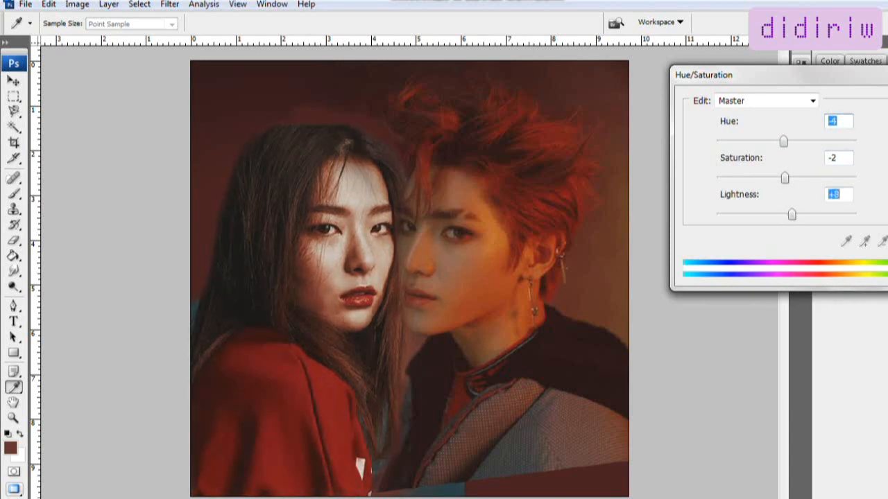
pyautogui.press('Return')
# - Warm the woman's photo with a Photo Filter using Warming Filter (85) at 47% density
pyautogui.click(109, 4)
pyautogui.moveTo(77, 4)
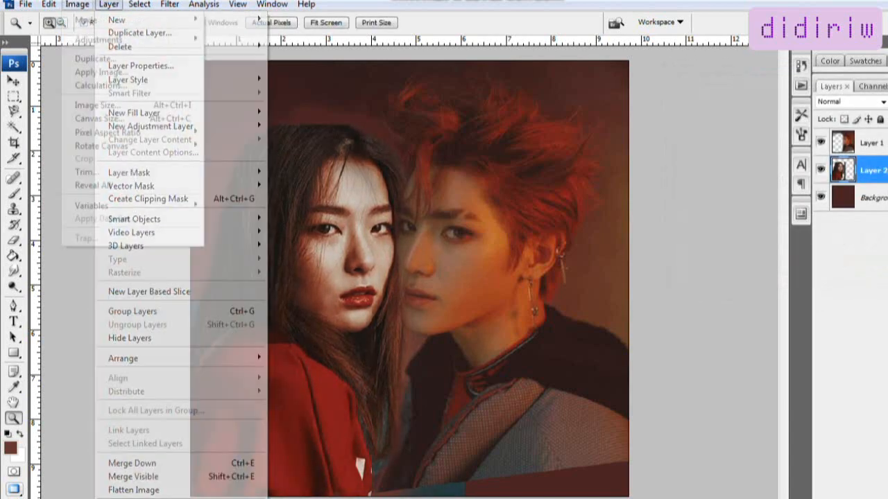
pyautogui.moveTo(98, 39)
pyautogui.click(282, 246)
pyautogui.moveTo(672, 364); pyautogui.dragTo(711, 365)
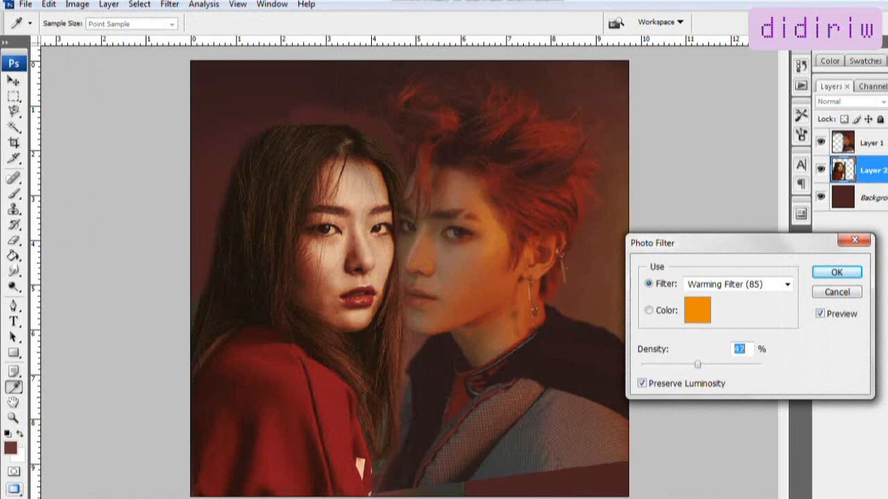
pyautogui.press('Return')
pyautogui.press('z')
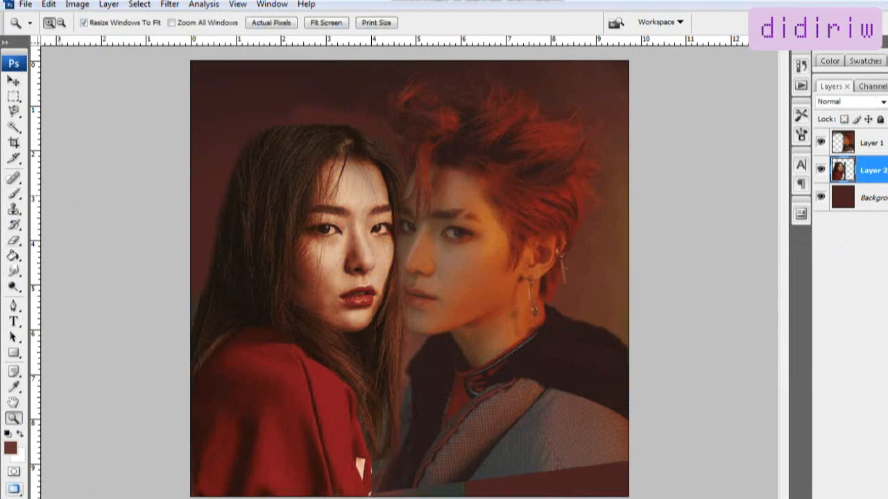
# - Tint the woman's photo with a new low-opacity layer above it, filled with an orange-brown sampled from the man's neck
pyautogui.hotkey('ctrl', 'shift', 'n')
pyautogui.press('Return')
pyautogui.click(10, 448)
pyautogui.click(509, 312)
pyautogui.press('Return')
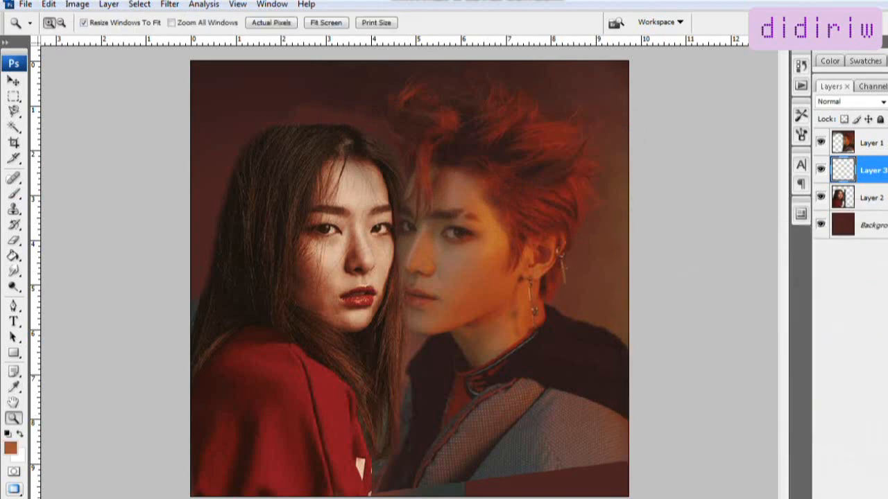
pyautogui.press('g')
pyautogui.click(409, 277)
pyautogui.press('v')
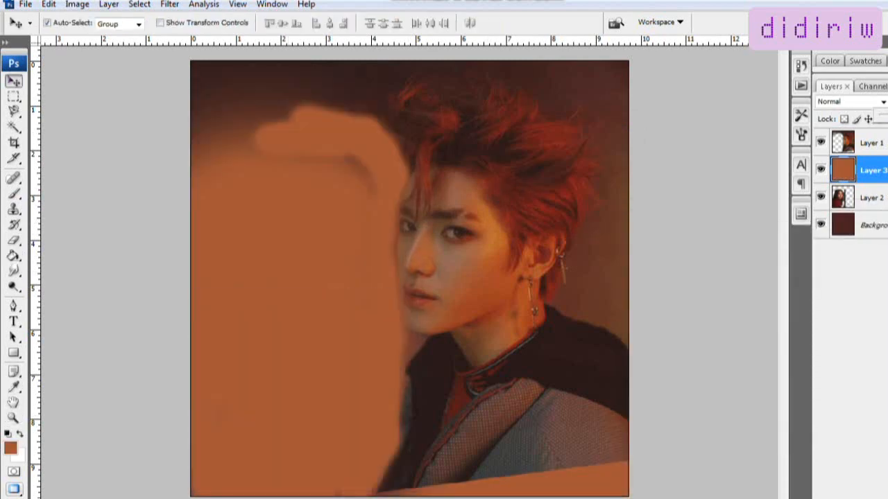
pyautogui.moveTo(887, 119); pyautogui.dragTo(884, 119)
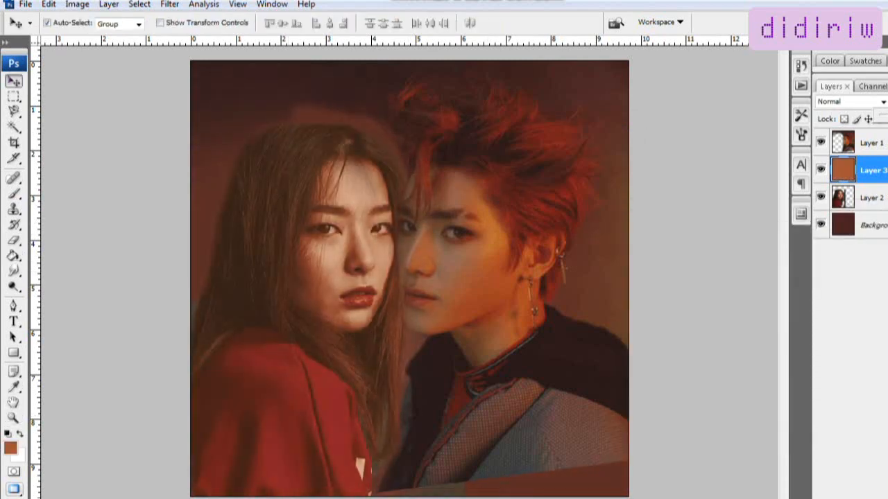
# - Set the brightness to +33 and contrast to +30 for the man's portrait on Layer 1
pyautogui.click(871, 143)
pyautogui.click(77, 4)
pyautogui.moveTo(97, 40)
pyautogui.click(243, 121)
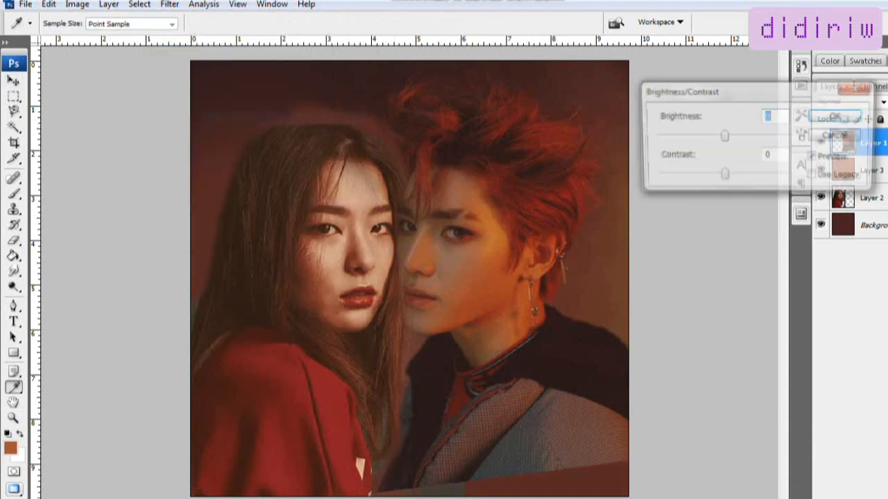
pyautogui.moveTo(723, 175); pyautogui.dragTo(744, 175)
pyautogui.moveTo(723, 136); pyautogui.dragTo(737, 136)
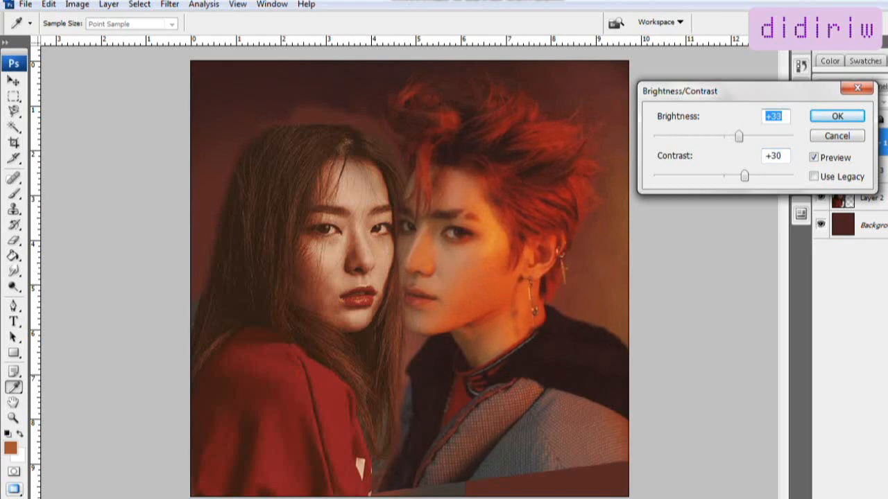
pyautogui.press('Return')
pyautogui.press('v')
pyautogui.press('e')
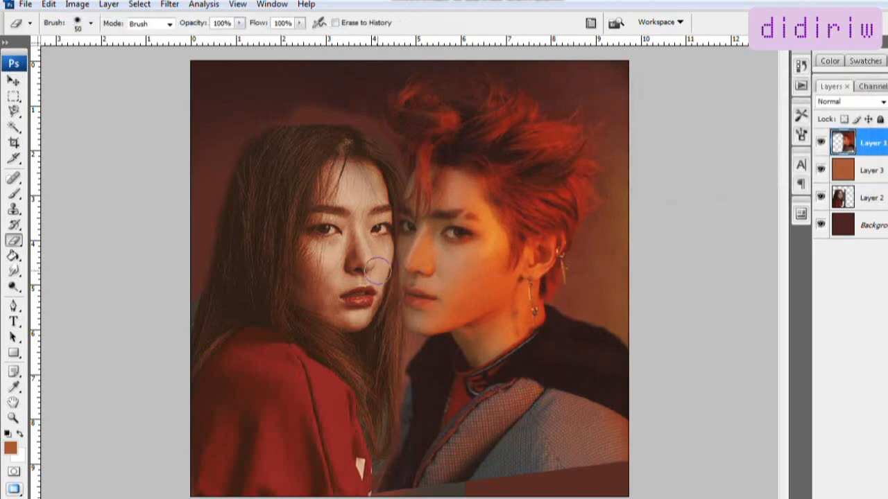
pyautogui.hotkey('alt', '[')
pyautogui.hotkey('alt', '[')
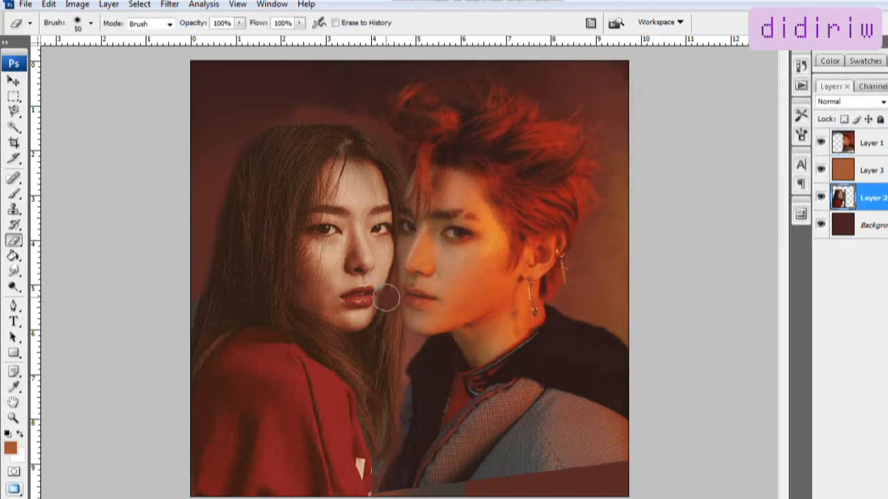
pyautogui.hotkey('alt', ']')
pyautogui.hotkey('alt', ']')
# - Nudge the woman's photo on Layer 2 slightly to the right, closer to the man's face
pyautogui.click(871, 198)
pyautogui.press('v')
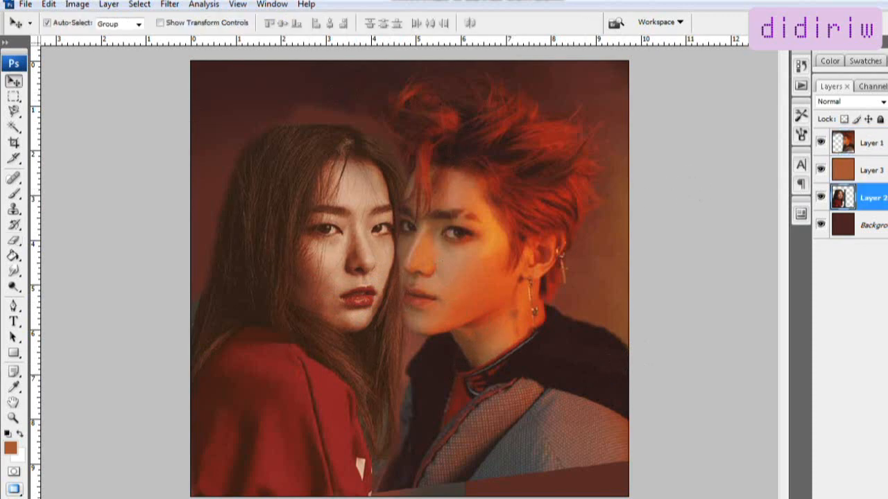
pyautogui.press('Right')
pyautogui.press('Right')
pyautogui.press('Right')
pyautogui.press('Right')
pyautogui.press('Right')
pyautogui.press('Right')
pyautogui.press('Left')
pyautogui.press('Left')
pyautogui.press('Left')
# - Adjust the brightness and contrast of the woman's photo on Layer 2
pyautogui.click(77, 5)
pyautogui.moveTo(99, 38)
pyautogui.click(277, 119)
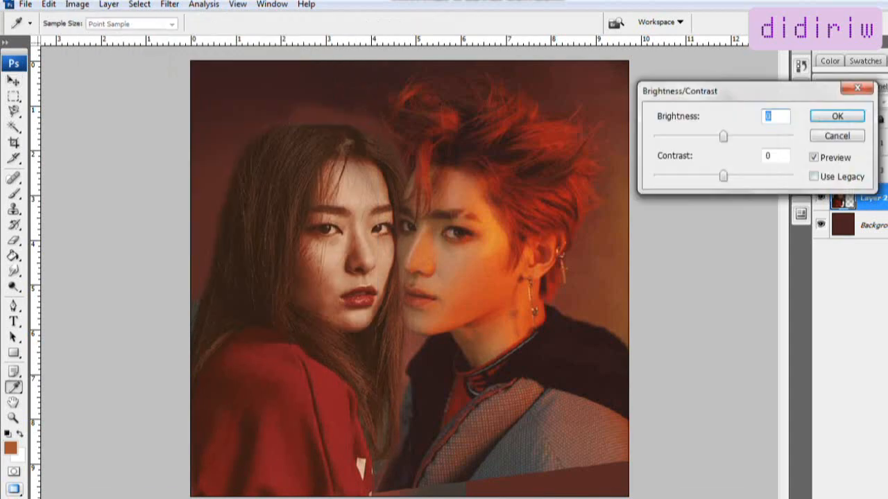
pyautogui.press('Return')
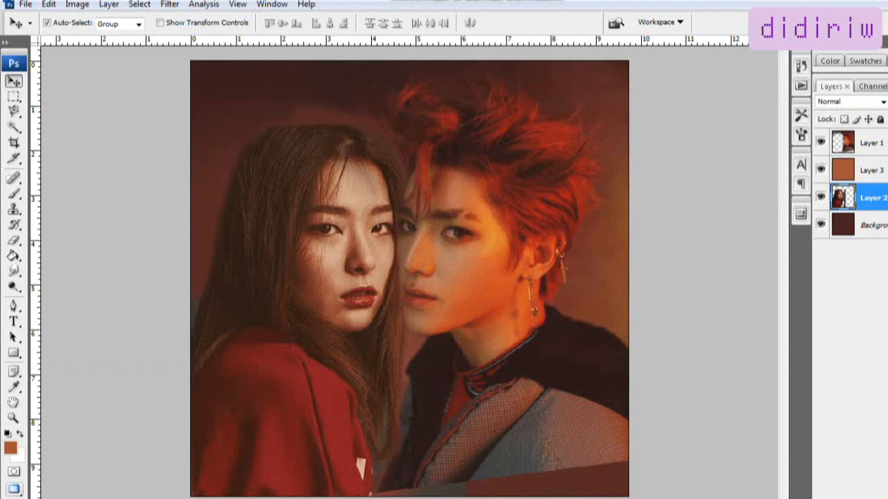
# - Tint the woman's photo with a new low-opacity layer directly above it, filled with dark red sampled from her sweater
pyautogui.hotkey('ctrl', 'alt', 'shift', 'n')
pyautogui.press('g')
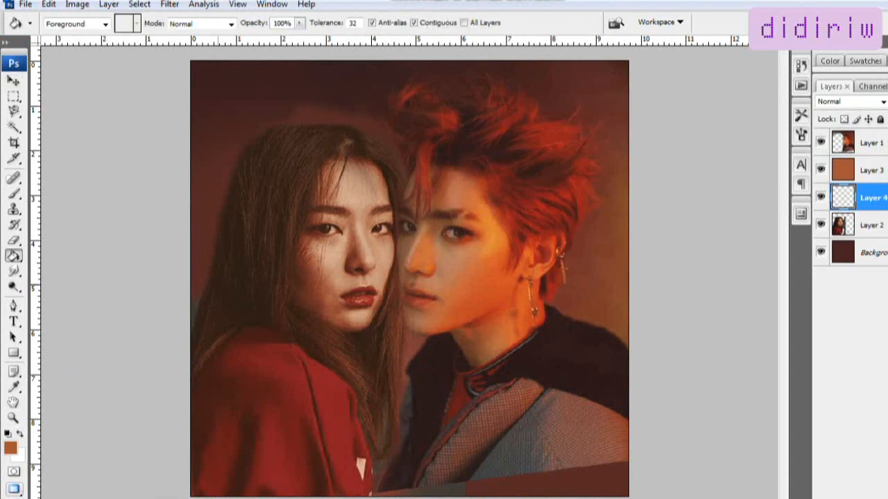
pyautogui.click(10, 448)
pyautogui.click(277, 388)
pyautogui.press('Return')
pyautogui.click(292, 291)
pyautogui.moveTo(887, 116); pyautogui.dragTo(879, 117)
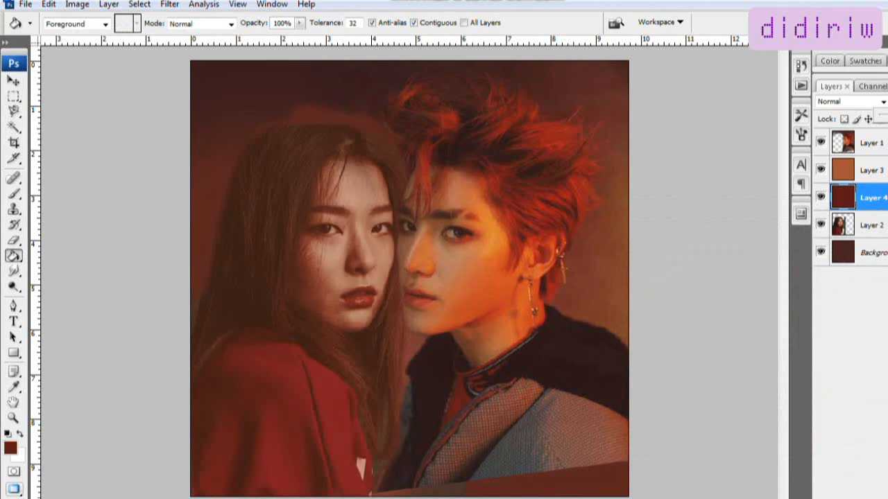
# - Lower the contrast of the man's portrait on Layer 1 and raise its brightness slightly
pyautogui.click(871, 142)
pyautogui.click(77, 4)
pyautogui.moveTo(104, 34)
pyautogui.click(243, 118)
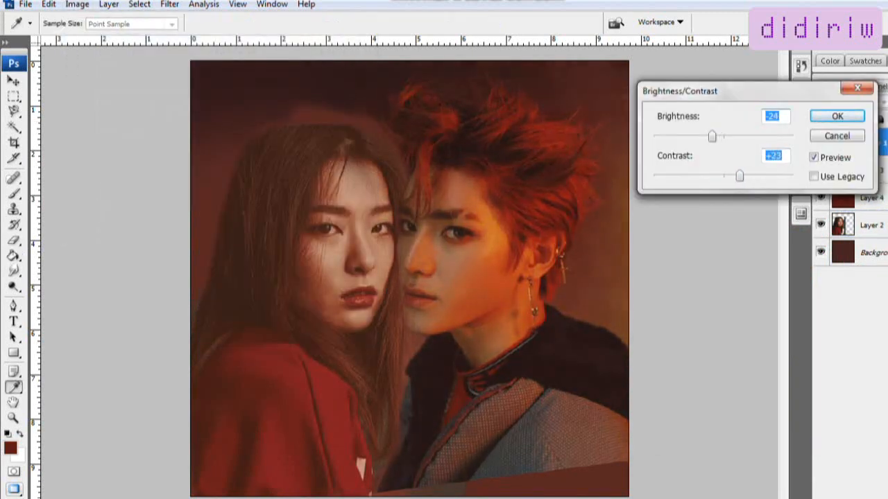
pyautogui.moveTo(739, 176); pyautogui.dragTo(703, 176)
pyautogui.moveTo(712, 136); pyautogui.dragTo(726, 137)
pyautogui.click(837, 115)
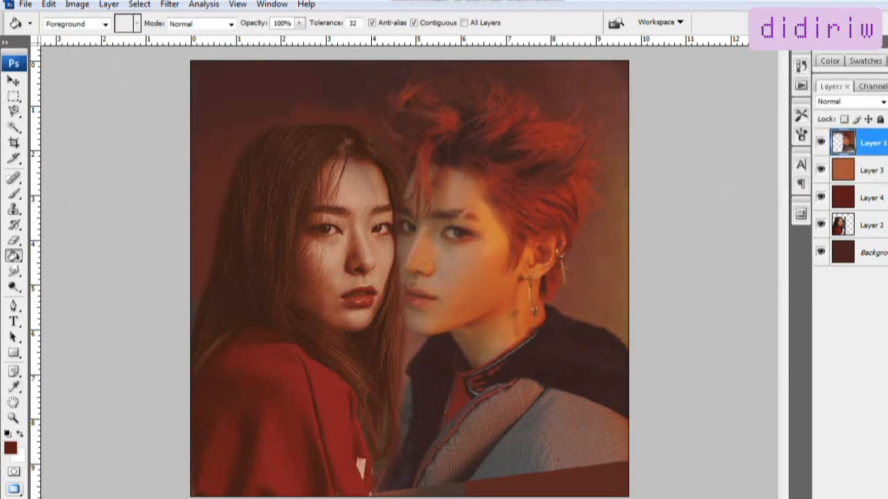
# - Apply Shadows/Highlights to the woman's photo on Layer 2 with shadows at 4% and highlights at 100%
pyautogui.click(864, 224)
pyautogui.click(169, 4)
pyautogui.moveTo(77, 4)
pyautogui.moveTo(97, 39)
pyautogui.click(239, 260)
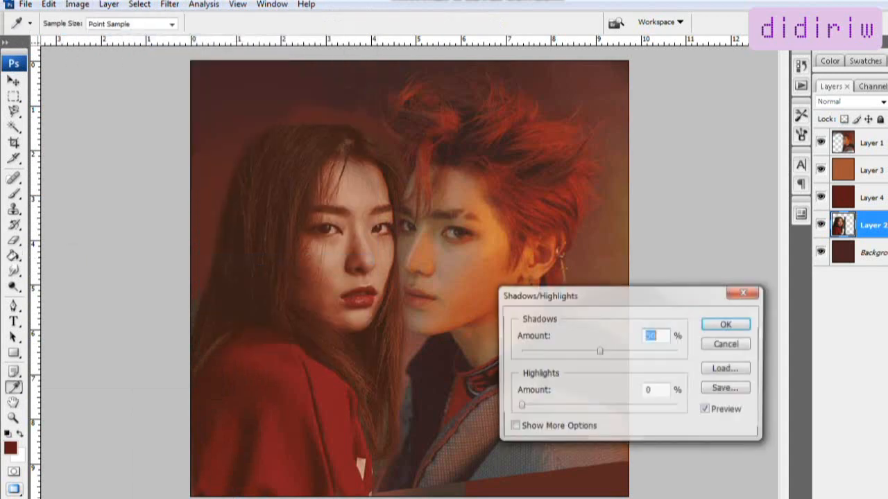
pyautogui.moveTo(600, 352); pyautogui.dragTo(552, 351)
pyautogui.moveTo(519, 405); pyautogui.dragTo(580, 406)
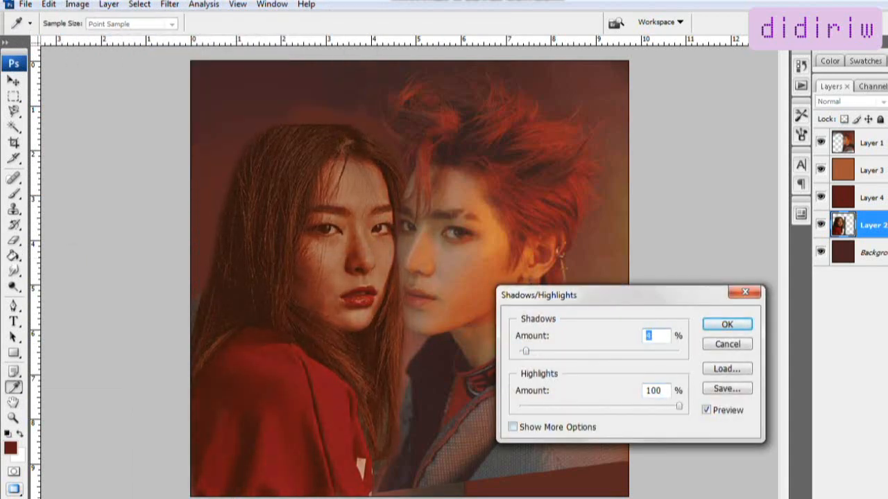
pyautogui.click(727, 325)
# - Set the woman's midtone Color Balance to -3 for cyan/red and +10 for magenta/green, and shift it slightly toward blue
pyautogui.click(77, 5)
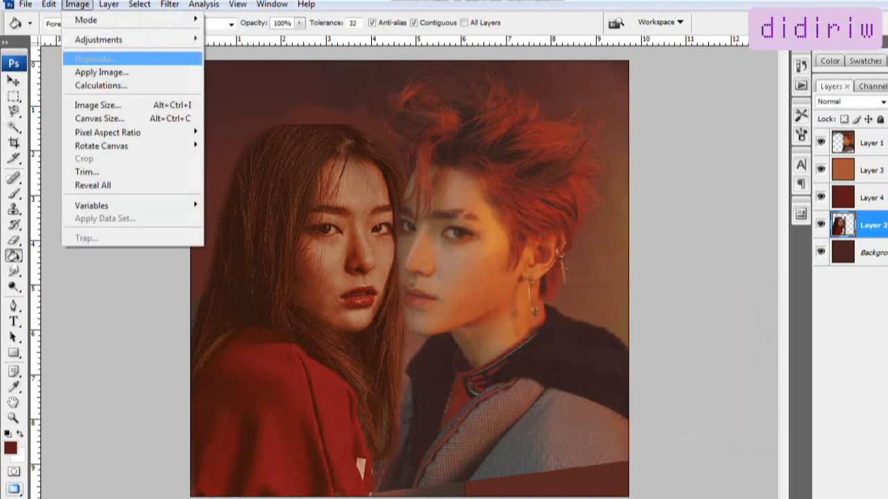
pyautogui.moveTo(97, 40)
pyautogui.click(239, 107)
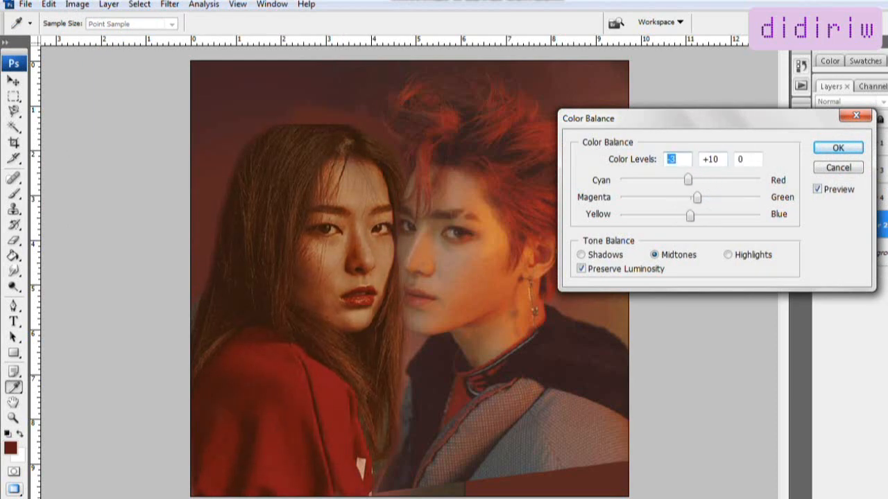
pyautogui.moveTo(694, 216); pyautogui.dragTo(699, 216)
pyautogui.click(838, 148)
# - Add the "lovely" colouring group above Layer 1 so it recolours the whole collage
pyautogui.click(26, 4)
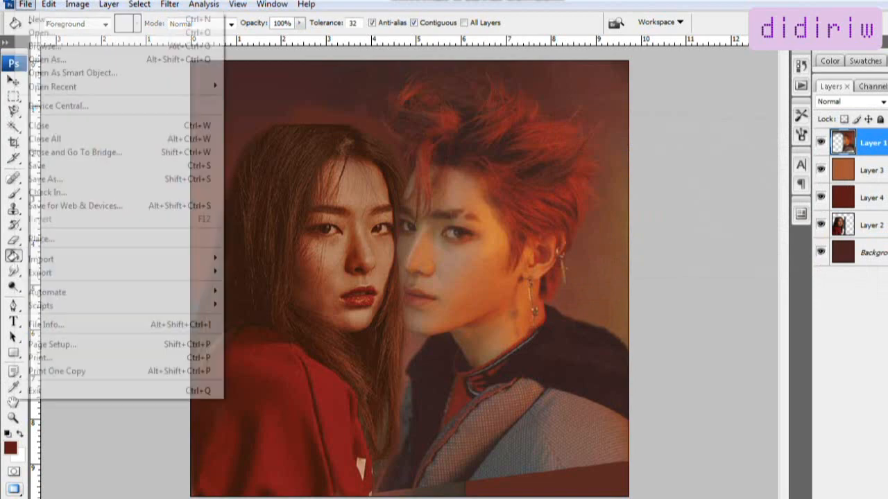
pyautogui.moveTo(52, 87)
pyautogui.press('Escape')
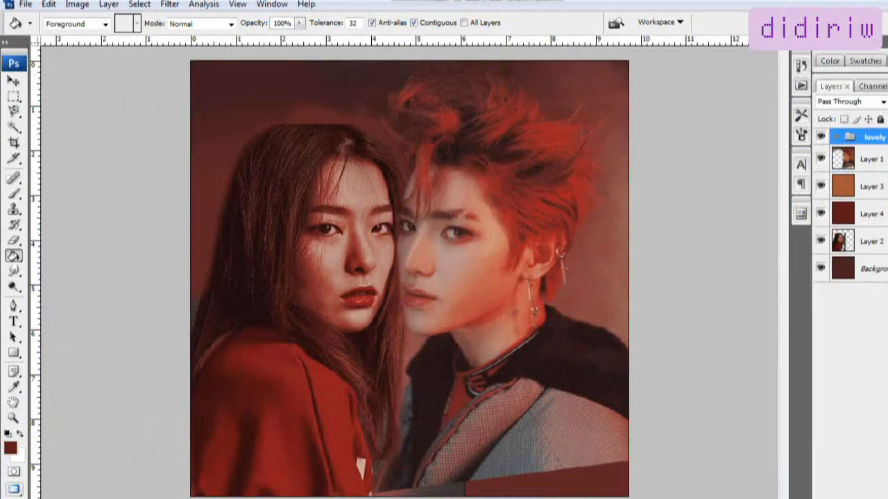
# - Raise the contrast of the man's portrait on Layer 1 to +72, leaving brightness at 0
pyautogui.click(14, 271)
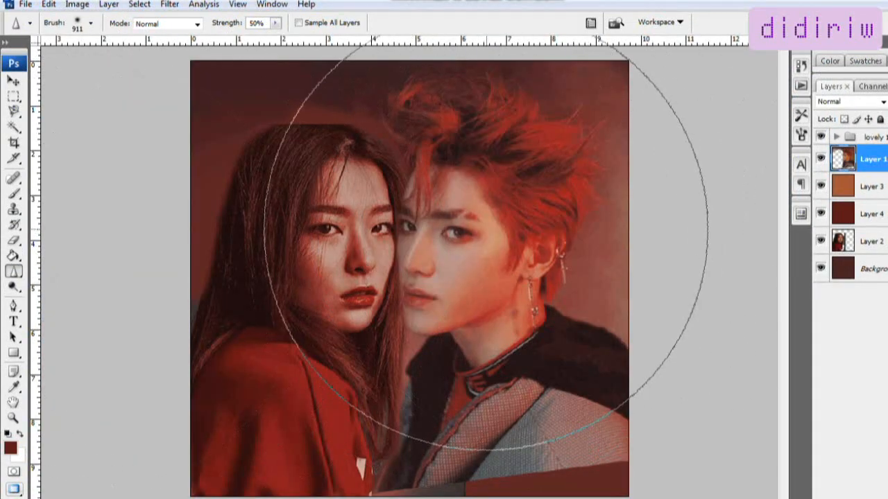
pyautogui.click(14, 80)
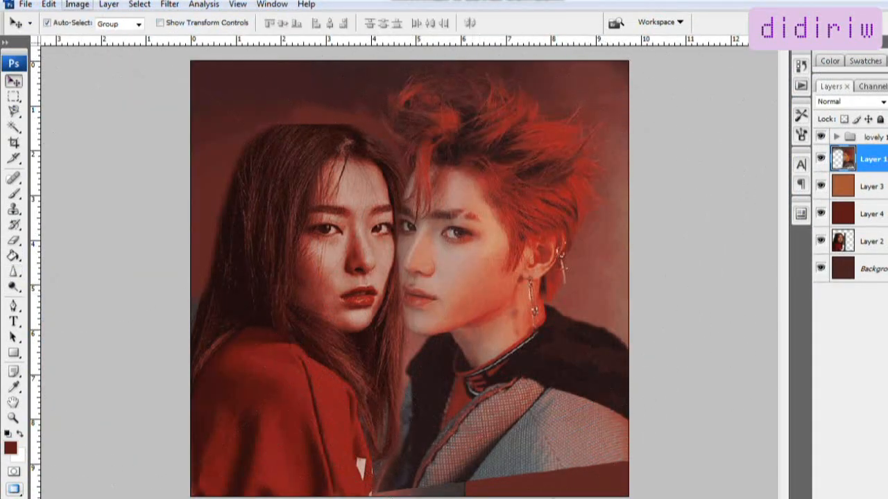
pyautogui.click(76, 5)
pyautogui.moveTo(97, 32)
pyautogui.click(256, 119)
pyautogui.moveTo(724, 177); pyautogui.dragTo(773, 176)
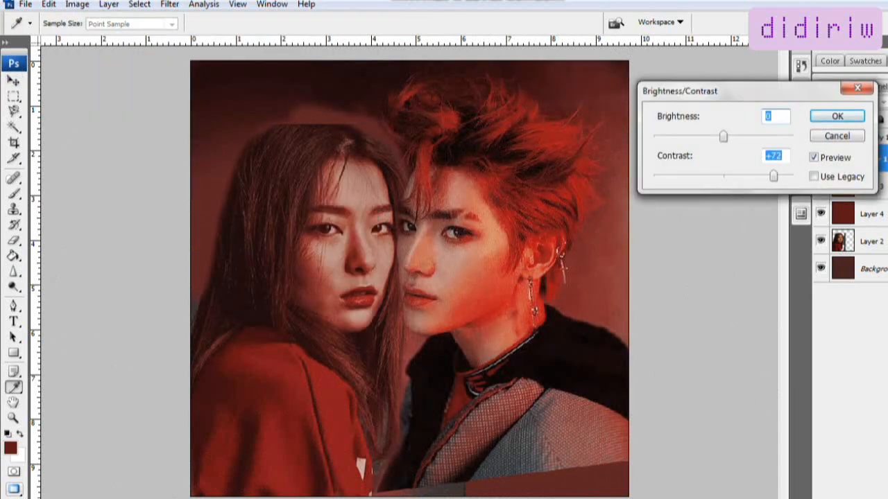
pyautogui.press('Return')
# - Crop the collage tightly around the two faces and shoulders, cutting off the empty backdrop and the uneven lower edge
pyautogui.press('c')
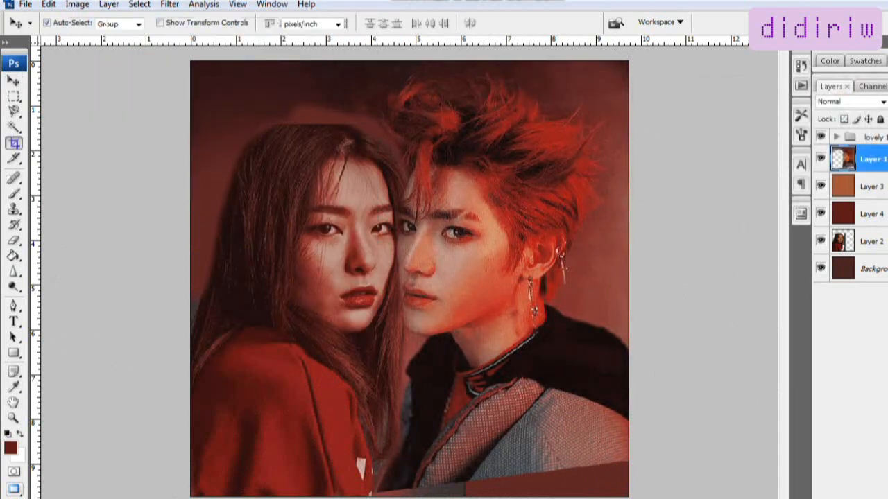
pyautogui.moveTo(591, 460); pyautogui.dragTo(591, 459)
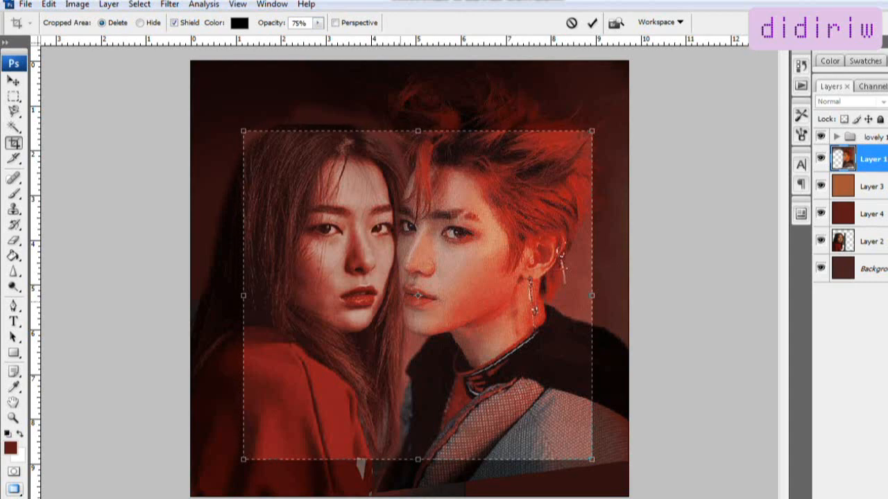
pyautogui.moveTo(400, 303)
pyautogui.mouseDown()
pyautogui.moveTo(388, 303)
pyautogui.moveTo(414, 305)
pyautogui.moveTo(390, 304)
pyautogui.mouseUp()
pyautogui.click(579, 24)
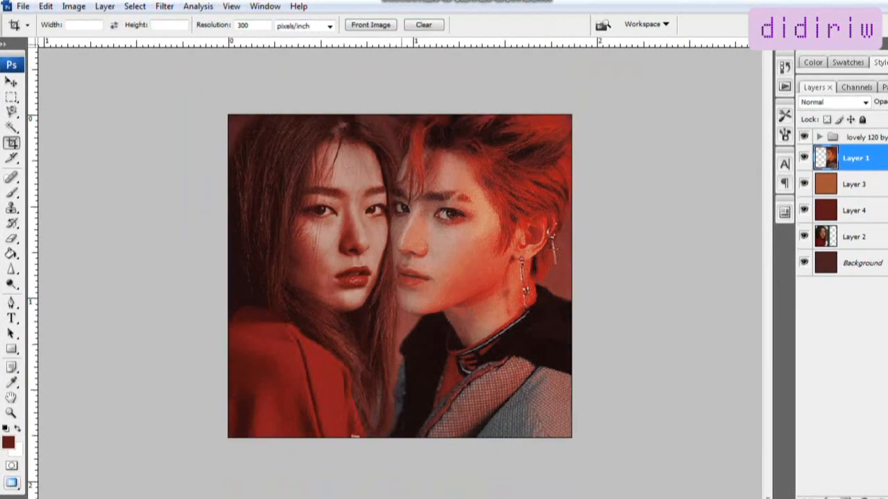
# - Sharpen the woman's portrait on Layer 2 with the 911 px Sharpen brush at 50% strength
pyautogui.click(855, 236)
pyautogui.click(11, 269)
pyautogui.click(298, 281)
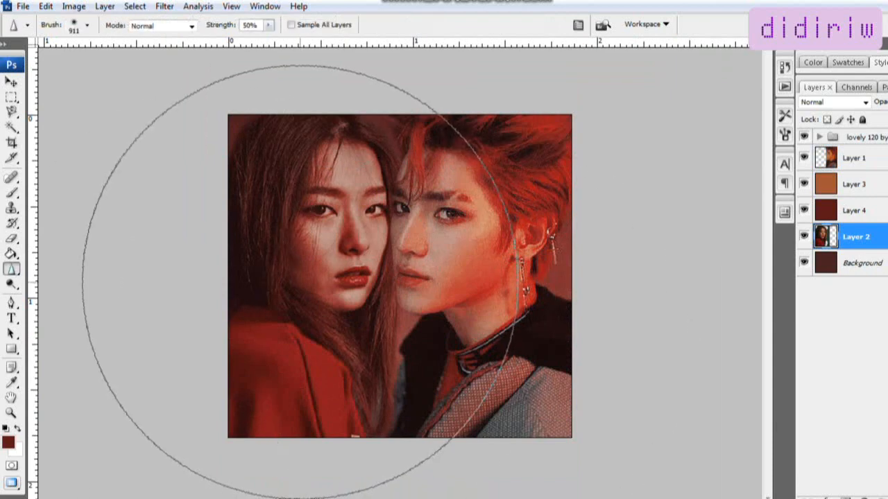
pyautogui.press('v')
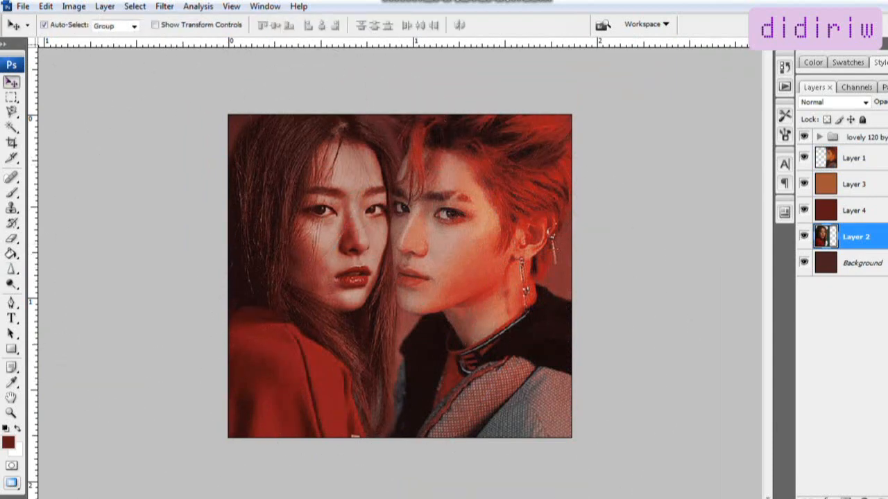
pyautogui.rightClick(11, 269)
pyautogui.click(62, 266)
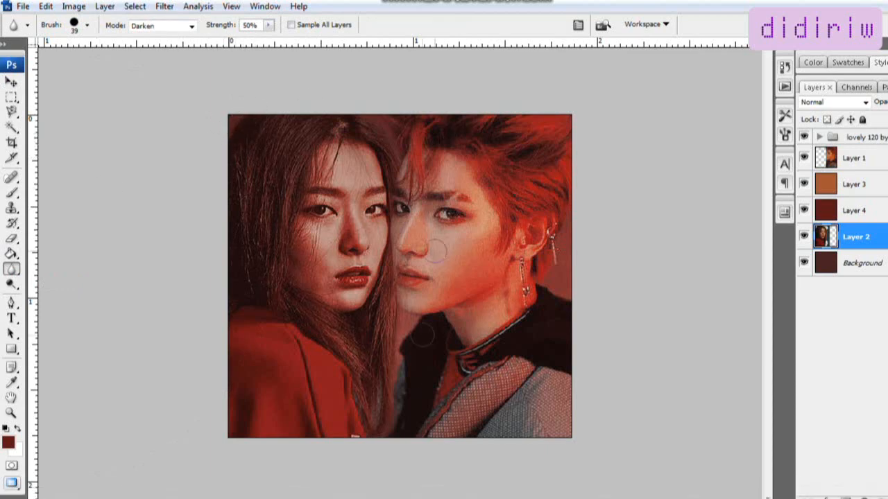
# - Erase along the edge between the woman's hair and the man's dark jacket with a small soft eraser
pyautogui.click(856, 158)
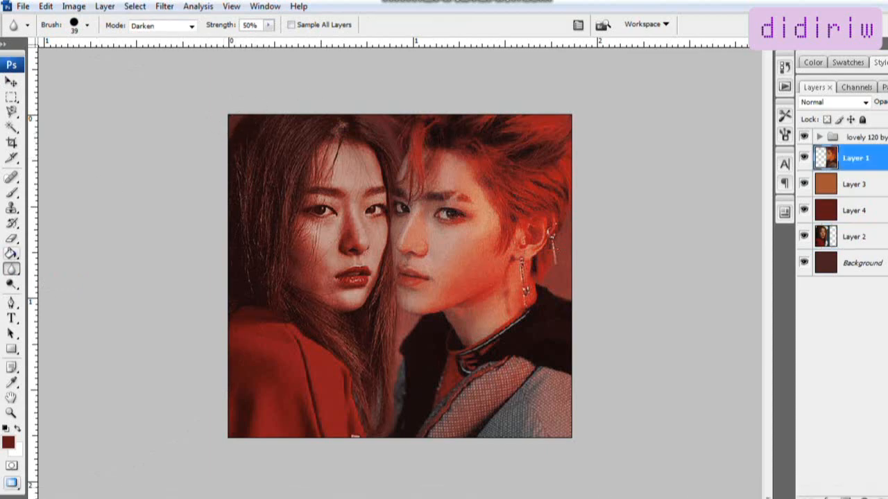
pyautogui.click(11, 414)
pyautogui.click(400, 383)
pyautogui.click(401, 383)
pyautogui.click(12, 238)
pyautogui.click(88, 26)
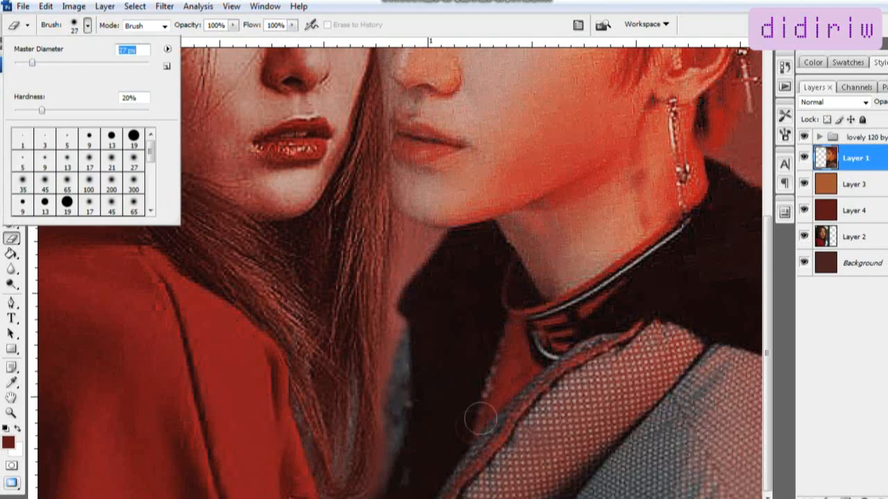
pyautogui.moveTo(397, 335); pyautogui.dragTo(404, 385)
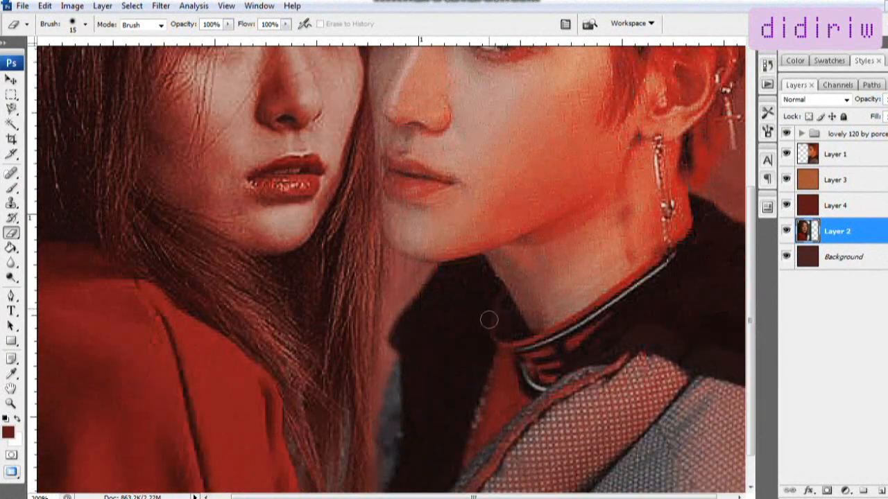
# - Merge Layer 3, Layer 4 and Layer 2 into a single layer beneath the man's portrait
pyautogui.scroll(-1, 488, 320)
pyautogui.click(12, 404)
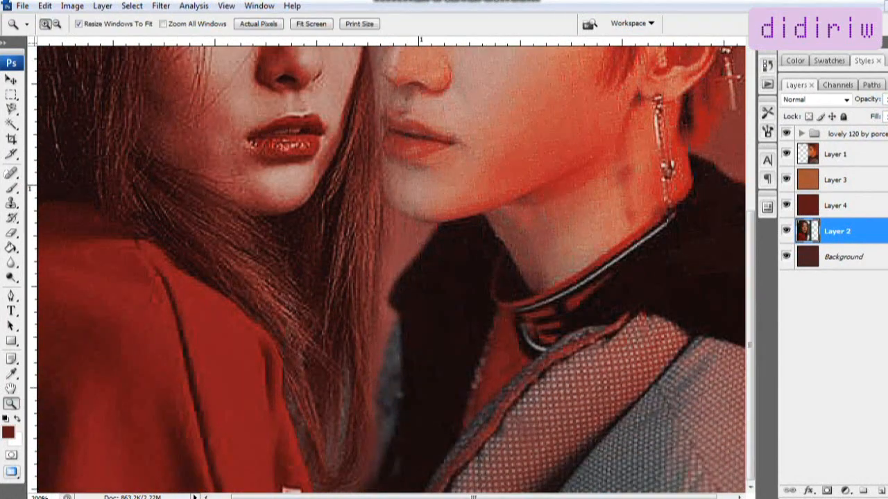
pyautogui.click(311, 25)
pyautogui.keyDown('shift'); pyautogui.click(837, 180); pyautogui.keyUp('shift')
pyautogui.rightClick(838, 180)
pyautogui.click(823, 456)
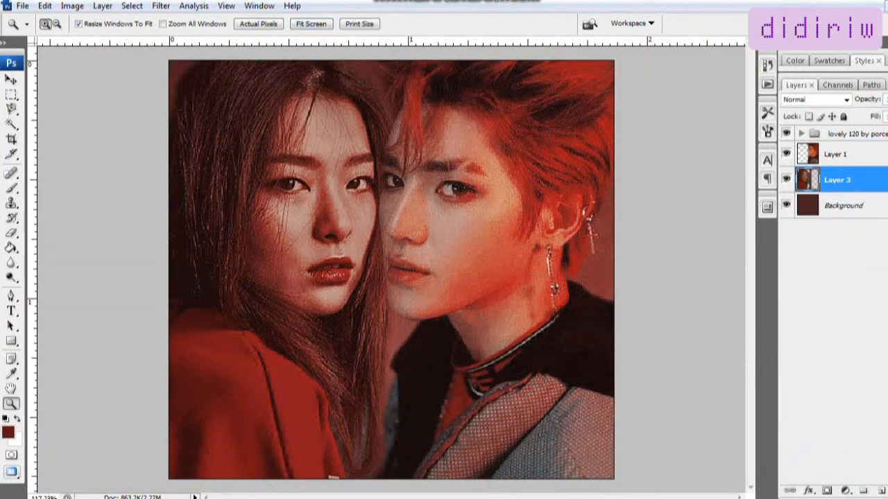
# - Add a new layer above the merged layer and set the foreground colour to #1b0c0e
pyautogui.hotkey('ctrl', 'shift', 'n')
pyautogui.press('Return')
pyautogui.press('b')
pyautogui.click(9, 433)
pyautogui.click(705, 392)
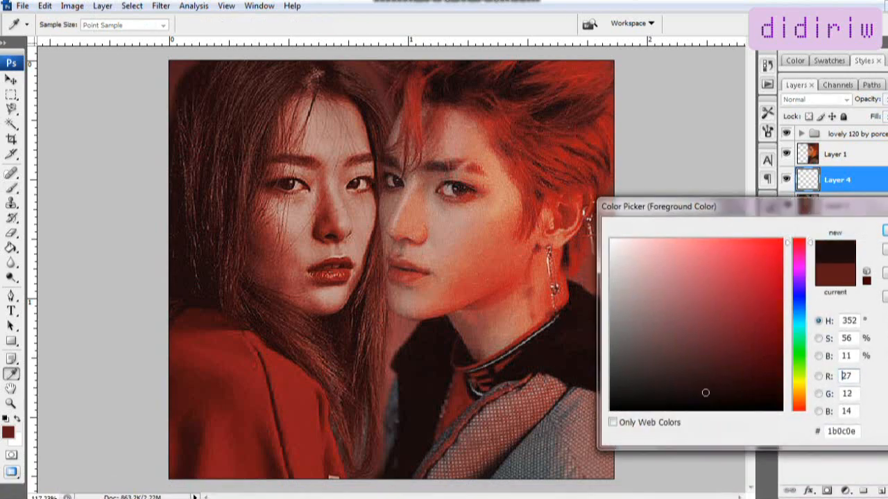
pyautogui.click(885, 230)
# - Paint a soft dark vertical stroke between the two faces with a 49 px brush and move its layer above Layer 1
pyautogui.click(86, 25)
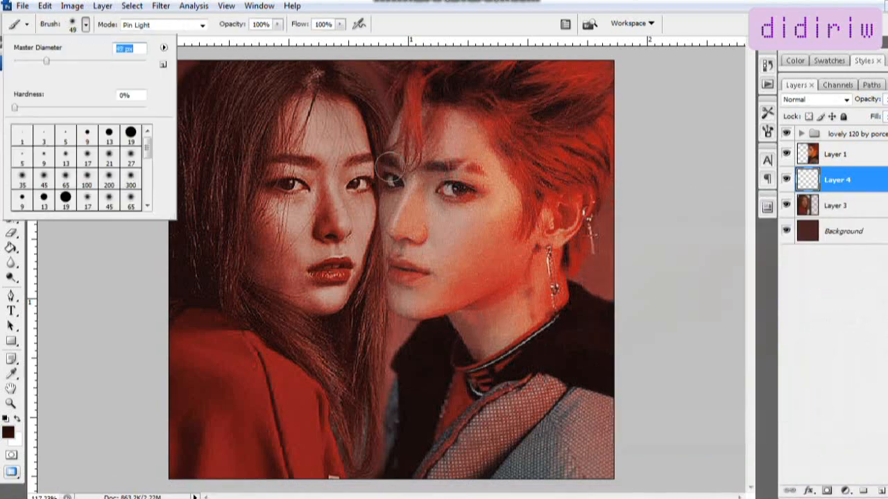
pyautogui.moveTo(380, 135); pyautogui.dragTo(383, 399)
pyautogui.hotkey('ctrl', ']')
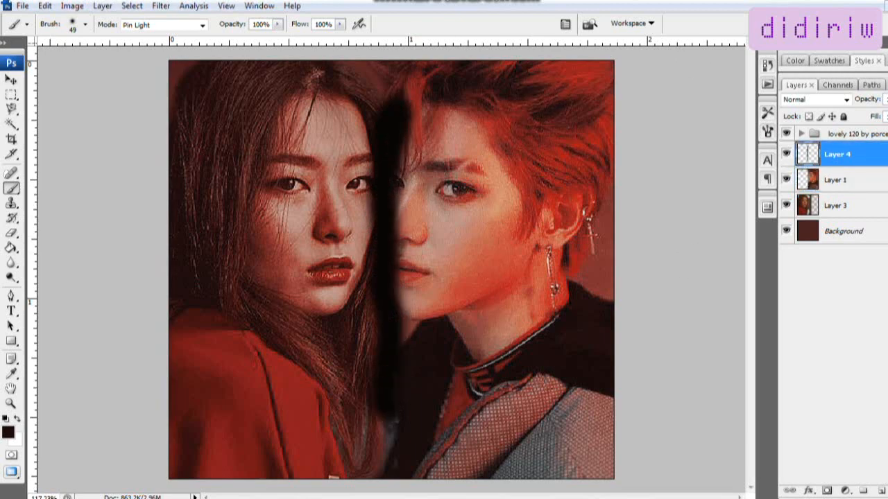
# - Lower the opacity of the dark stroke on Layer 4 and nudge it slightly left toward the woman
pyautogui.click(887, 99)
pyautogui.moveTo(887, 113); pyautogui.dragTo(881, 112)
pyautogui.click(489, 91)
pyautogui.press('v')
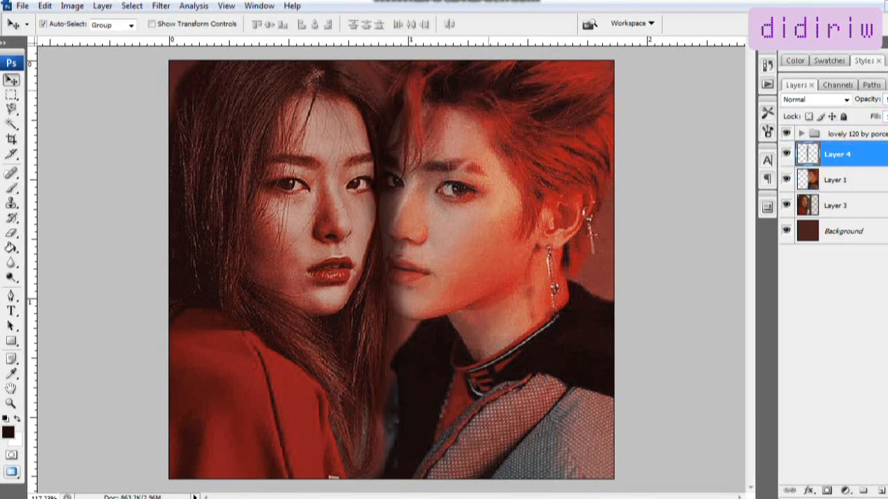
pyautogui.press('Left')
pyautogui.press('Left')
pyautogui.press('Left')
pyautogui.press('Left')
pyautogui.press('Left')
# - Enlarge the eraser brush and reduce its hardness for softening the dark shade on Layer 4
pyautogui.press('e')
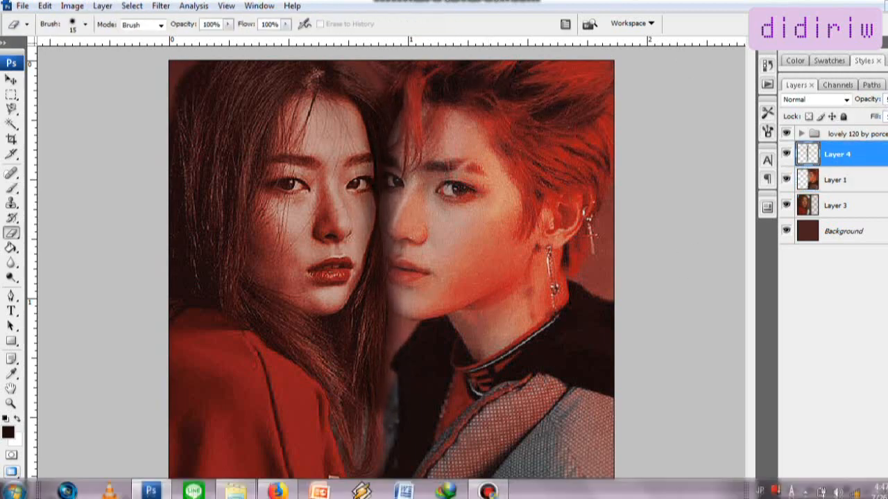
pyautogui.click(85, 25)
pyautogui.moveTo(24, 61); pyautogui.dragTo(71, 61)
pyautogui.moveTo(40, 108); pyautogui.dragTo(14, 107)
pyautogui.press('Return')
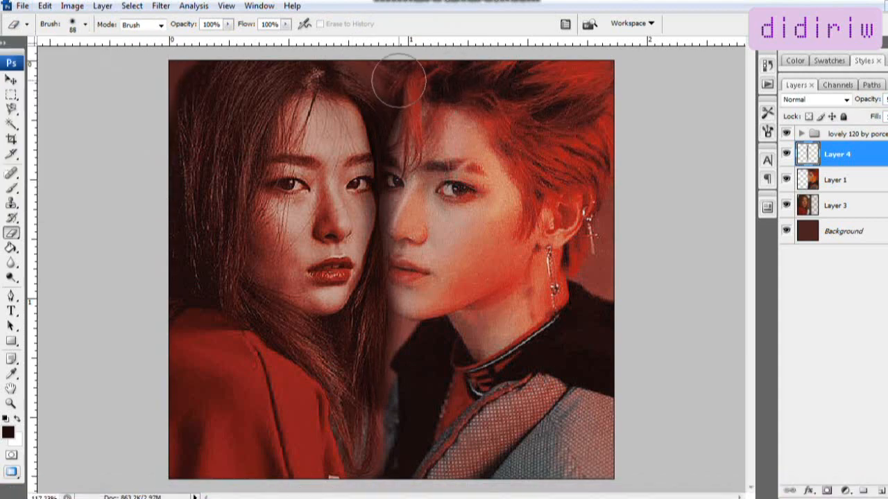
# - Paint more dark shading down the gap between the two faces on Layer 4 with an 82 px soft brush
pyautogui.press('b')
pyautogui.click(85, 24)
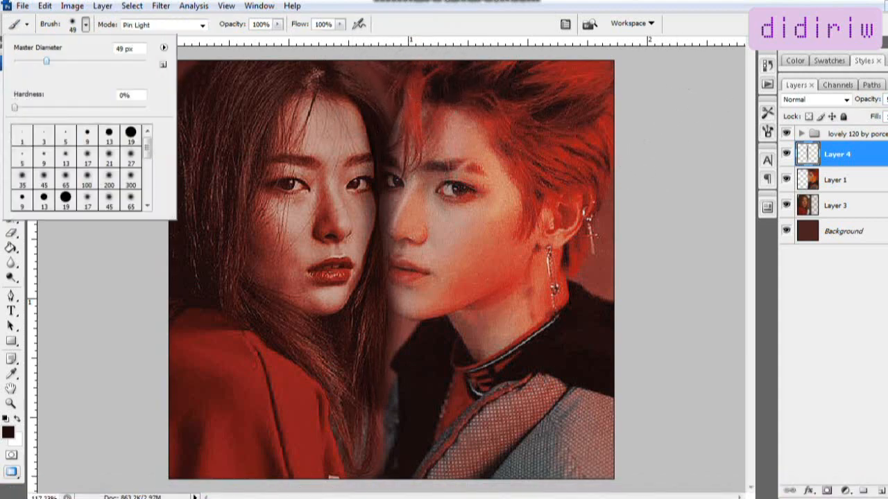
pyautogui.moveTo(46, 61); pyautogui.dragTo(69, 61)
pyautogui.click(389, 99)
pyautogui.moveTo(389, 99)
pyautogui.mouseDown()
pyautogui.moveTo(391, 143)
pyautogui.moveTo(373, 107)
pyautogui.moveTo(388, 208)
pyautogui.moveTo(383, 376)
pyautogui.moveTo(368, 465)
pyautogui.moveTo(353, 420)
pyautogui.moveTo(391, 379)
pyautogui.moveTo(365, 416)
pyautogui.moveTo(357, 398)
pyautogui.moveTo(398, 343)
pyautogui.moveTo(381, 322)
pyautogui.moveTo(364, 66)
pyautogui.moveTo(377, 99)
pyautogui.moveTo(387, 303)
pyautogui.mouseUp()
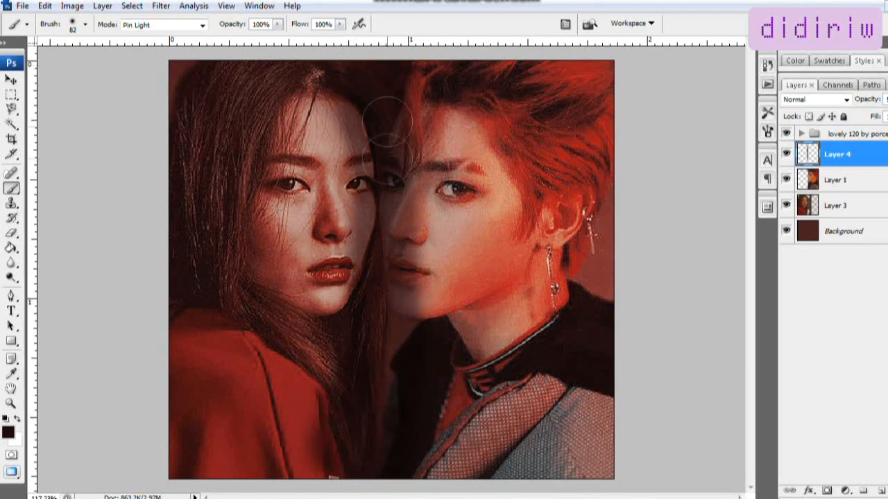
# - Erase the dark shading that spills over the woman's and man's faces with a 160 px soft eraser
pyautogui.press('e')
pyautogui.click(86, 24)
pyautogui.moveTo(71, 61); pyautogui.dragTo(81, 62)
pyautogui.moveTo(277, 80)
pyautogui.mouseDown()
pyautogui.moveTo(301, 312)
pyautogui.moveTo(261, 354)
pyautogui.mouseUp()
pyautogui.moveTo(486, 89)
pyautogui.mouseDown()
pyautogui.moveTo(466, 287)
pyautogui.moveTo(440, 299)
pyautogui.moveTo(440, 196)
pyautogui.moveTo(431, 180)
pyautogui.mouseUp()
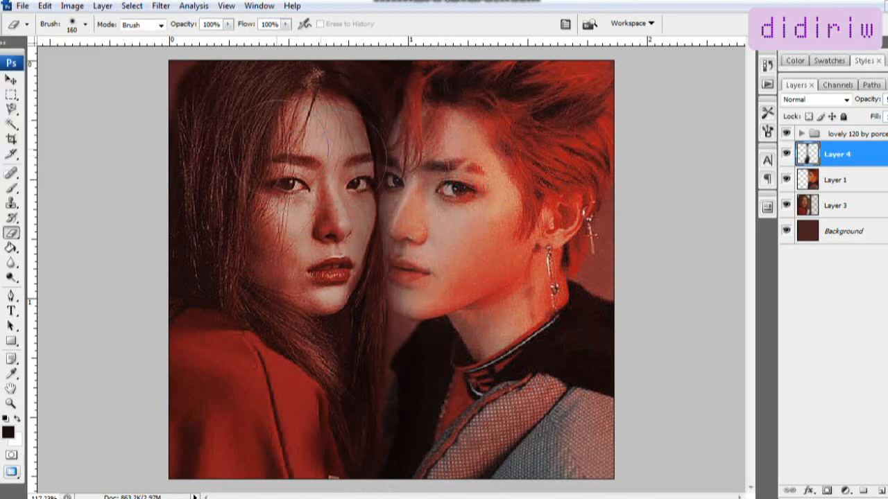
# - Apply a smoothing filter to the man's portrait on Layer 1 and repeat it on the woman's Layer 3
pyautogui.click(835, 206)
pyautogui.click(836, 180)
pyautogui.click(160, 5)
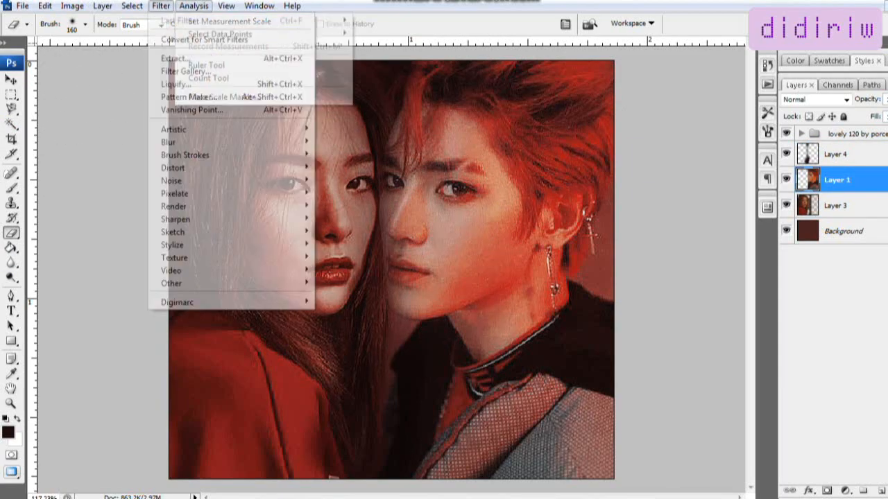
pyautogui.moveTo(182, 129)
pyautogui.click(354, 206)
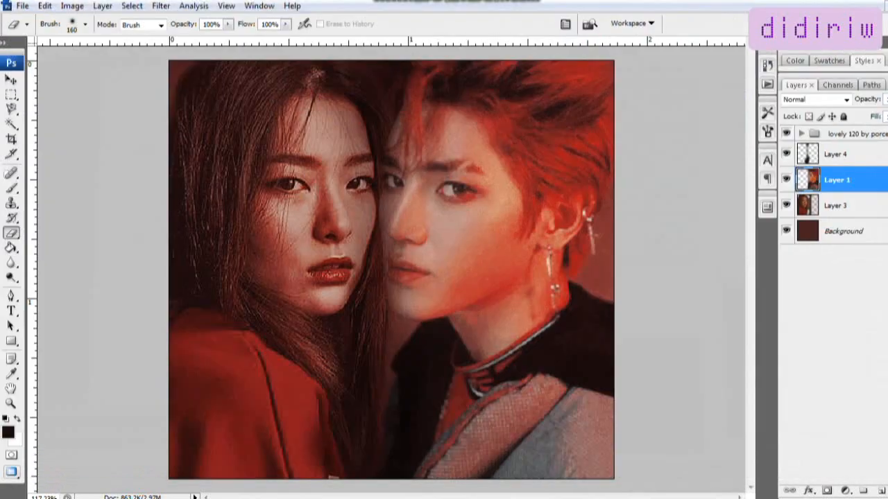
pyautogui.click(836, 206)
pyautogui.click(160, 5)
pyautogui.click(179, 21)
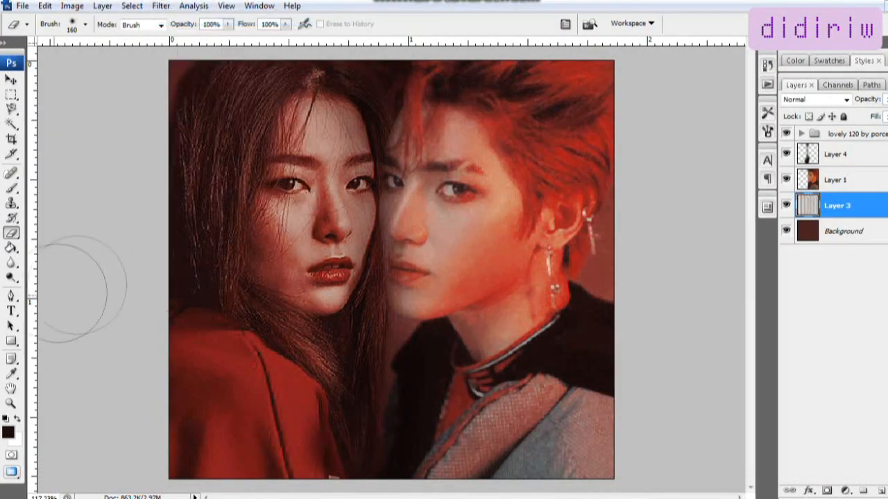
# - Sharpen the woman's portrait on Layer 3 and the man's on Layer 1 with the 911 px Sharpen brush at 50% strength
pyautogui.moveTo(11, 262); pyautogui.dragTo(43, 277)
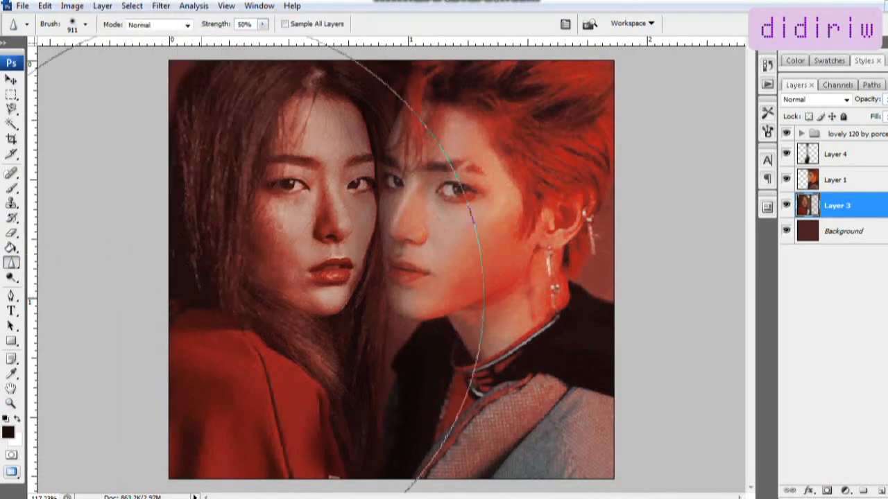
pyautogui.hotkey('alt', ']')
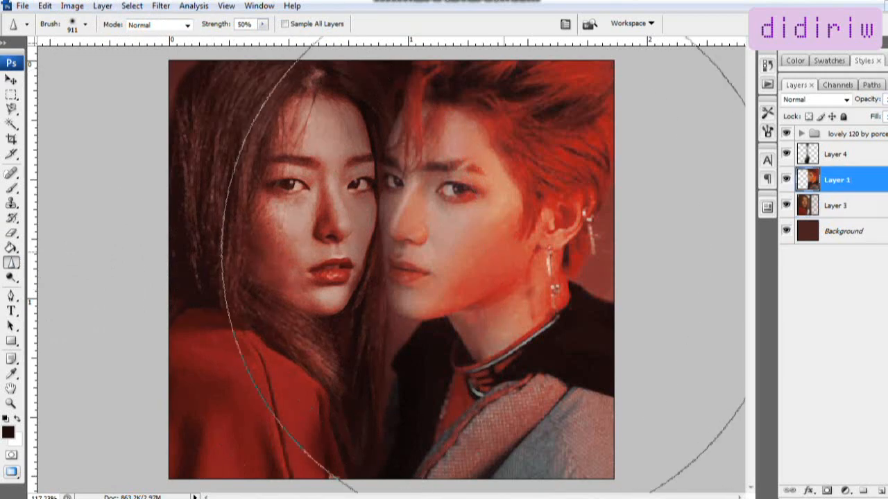
pyautogui.press('z')
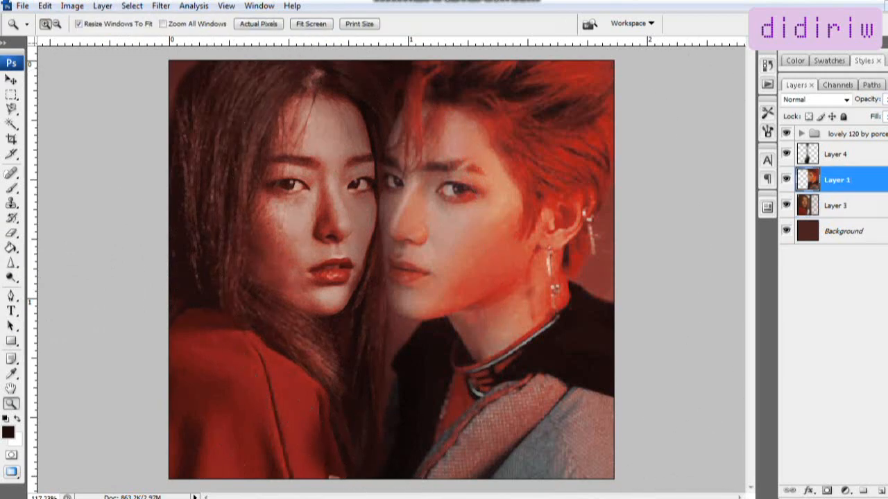
# - Adjust Hue/Saturation of the man's portrait on Layer 1 to hue +11 and saturation -11, with slightly lower lightness
pyautogui.click(72, 7)
pyautogui.moveTo(95, 39)
pyautogui.click(242, 148)
pyautogui.moveTo(753, 138); pyautogui.dragTo(760, 138)
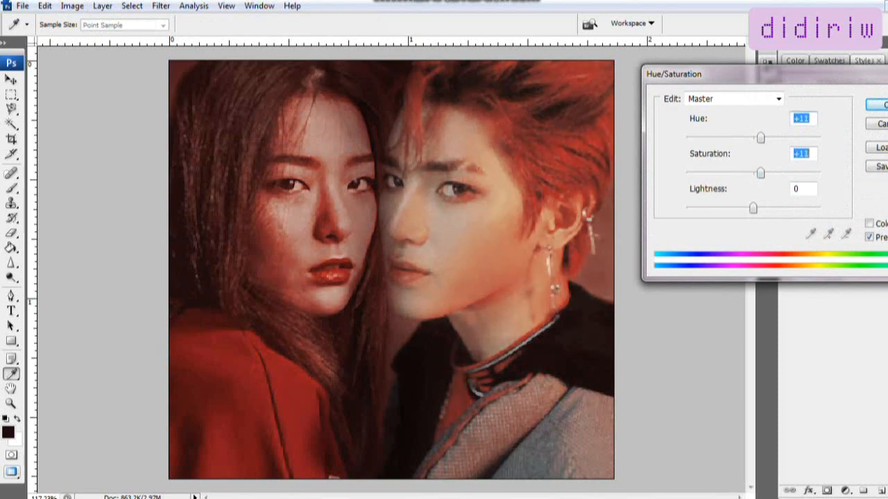
pyautogui.moveTo(748, 172); pyautogui.dragTo(744, 173)
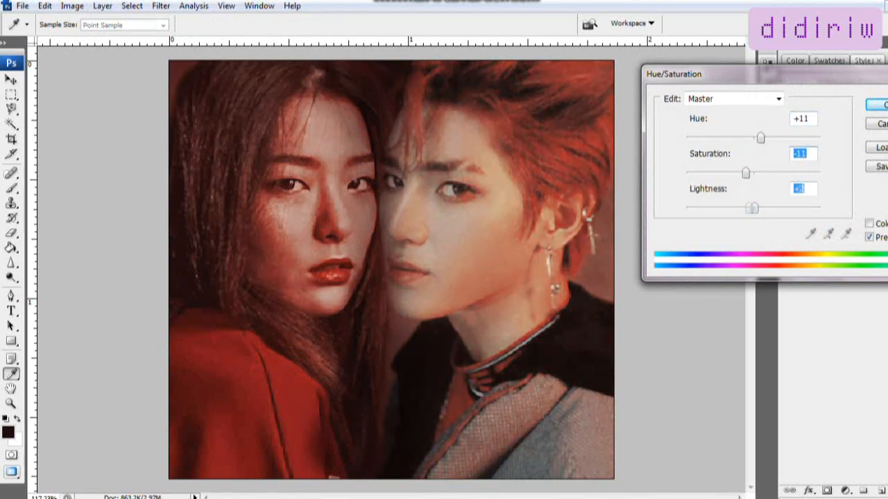
pyautogui.moveTo(754, 208); pyautogui.dragTo(750, 208)
pyautogui.click(879, 104)
# - Set the man's portrait on Layer 1 to brightness -23 and contrast +41
pyautogui.click(72, 6)
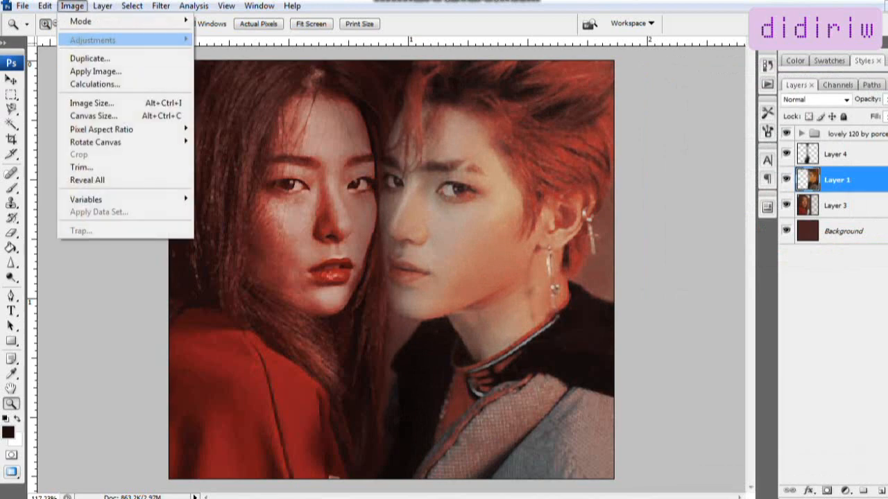
pyautogui.click(239, 116)
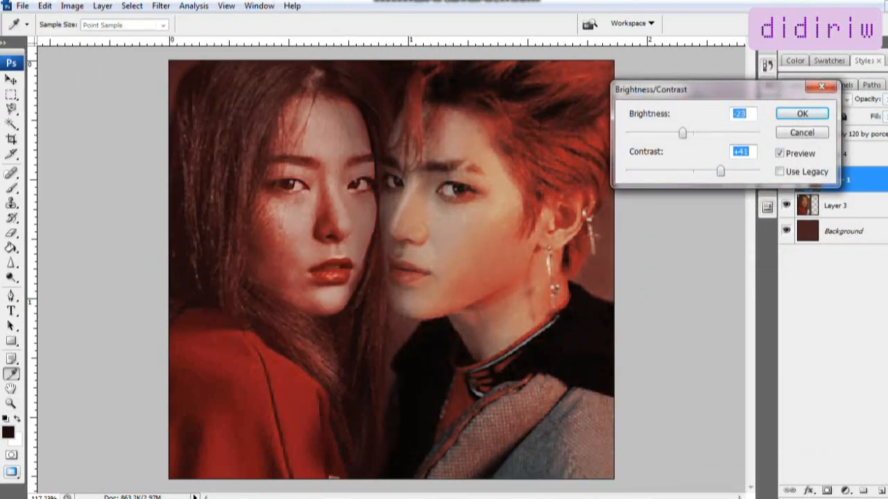
pyautogui.click(801, 113)
# - Adjust Hue/Saturation of the woman's portrait on Layer 3 to hue +12, saturation +22 and lightness -7
pyautogui.click(837, 205)
pyautogui.click(72, 7)
pyautogui.moveTo(93, 41)
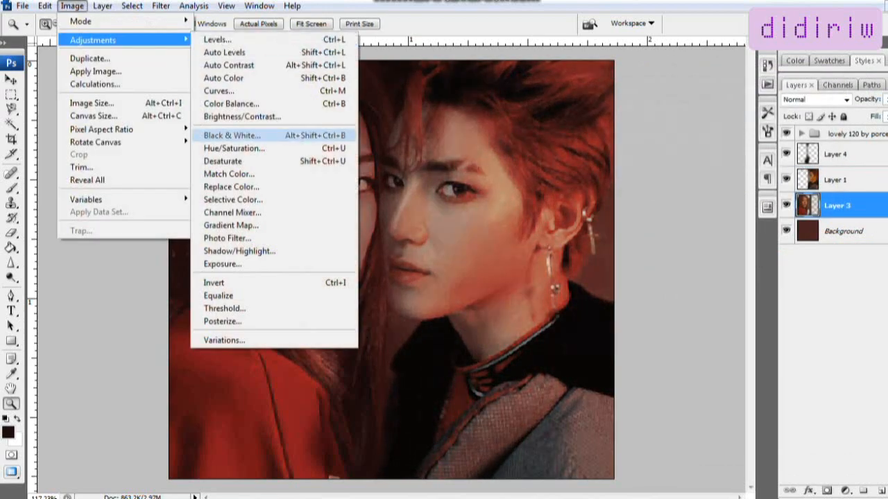
pyautogui.click(234, 149)
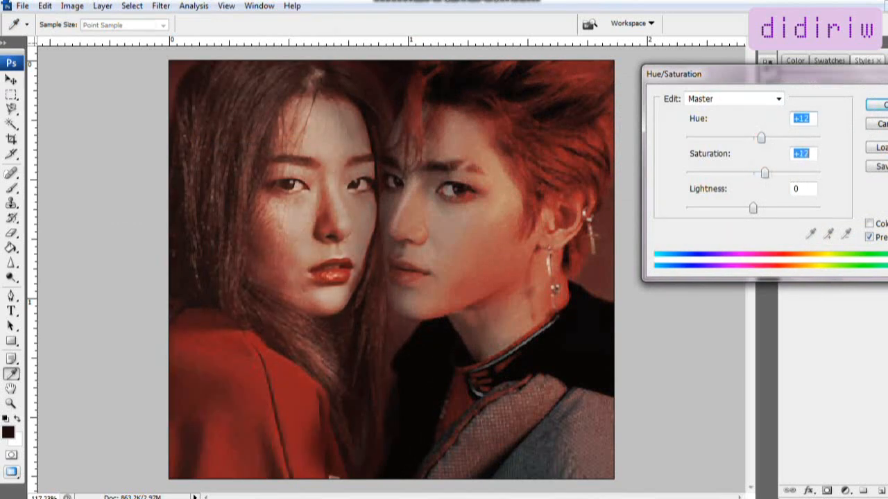
pyautogui.moveTo(753, 208); pyautogui.dragTo(746, 208)
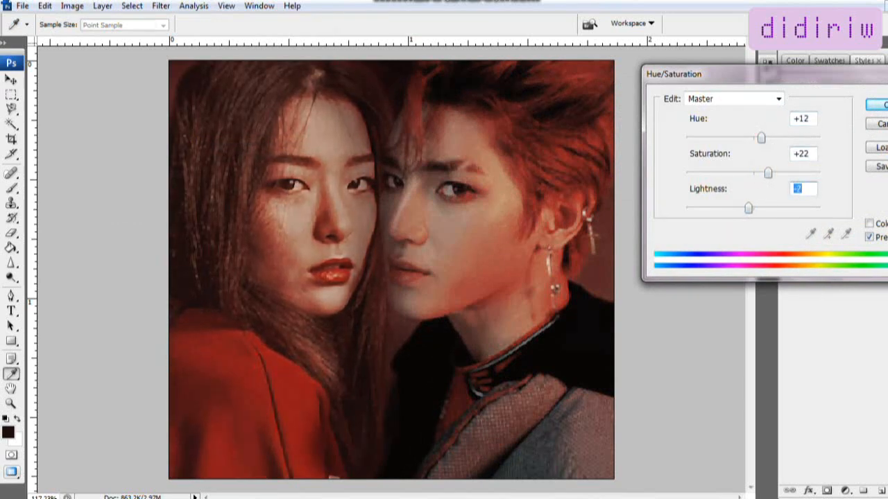
pyautogui.press('Return')
# - Set the woman's portrait on Layer 3 to brightness +6 and contrast -8
pyautogui.click(72, 6)
pyautogui.moveTo(93, 40)
pyautogui.click(229, 125)
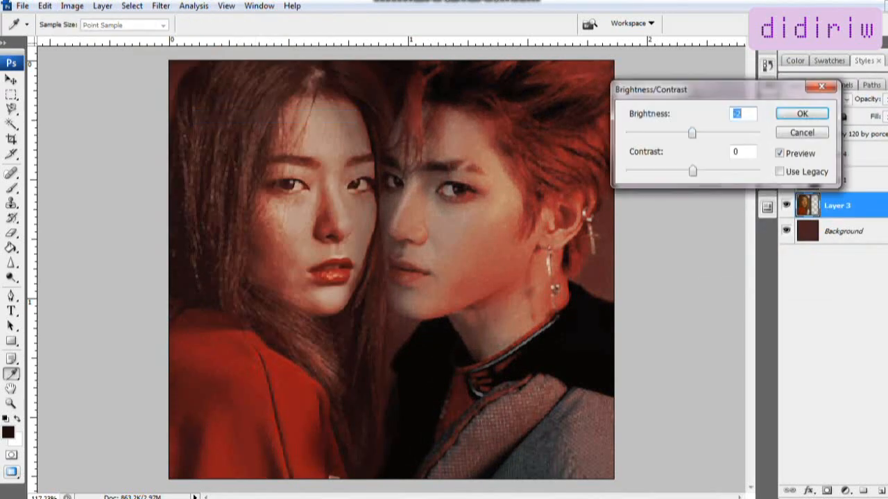
pyautogui.moveTo(695, 134); pyautogui.dragTo(695, 133)
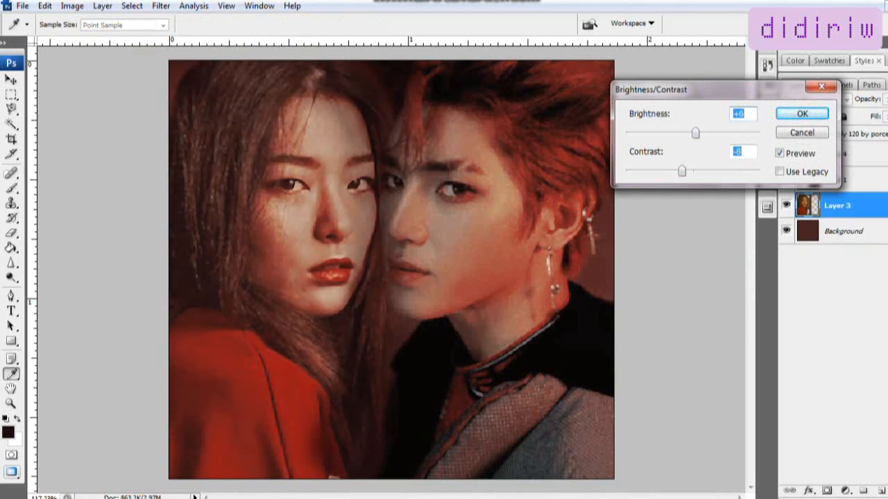
pyautogui.press('Return')
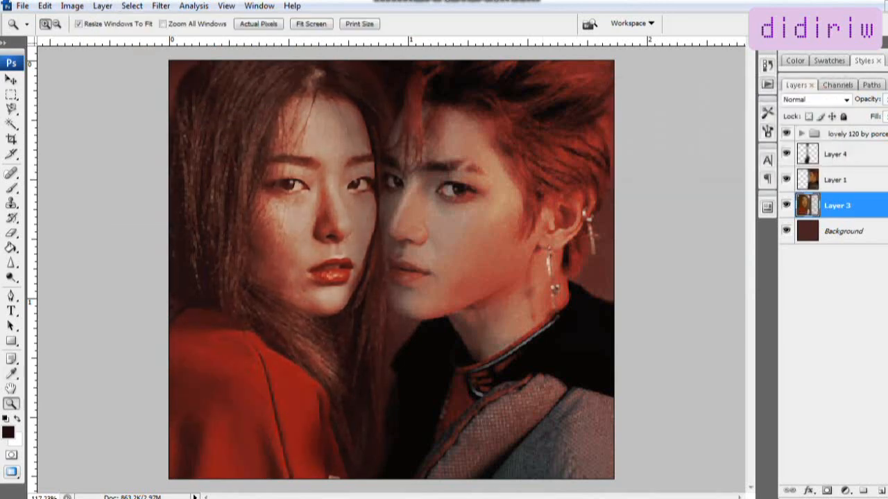
# - Paint more dark shading on Layer 4 between the two figures below their chins, using a Pin Light brush at 82 px and 191 px
pyautogui.click(837, 154)
pyautogui.press('e')
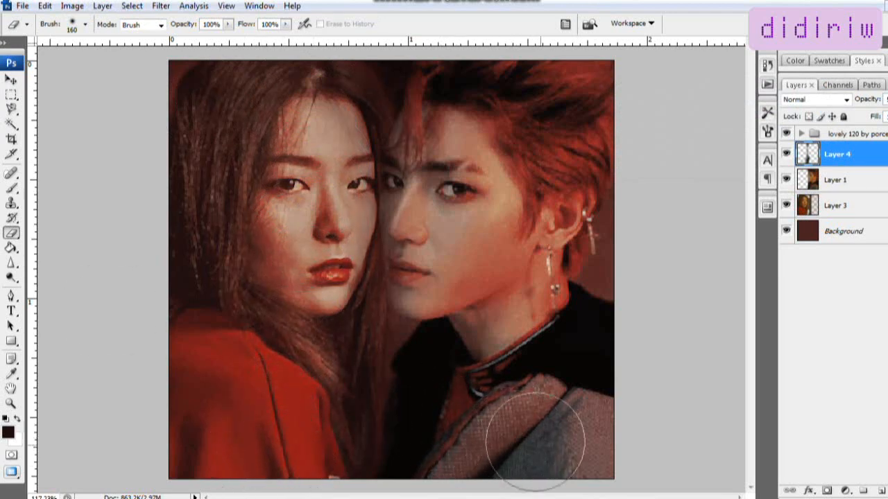
pyautogui.press('b')
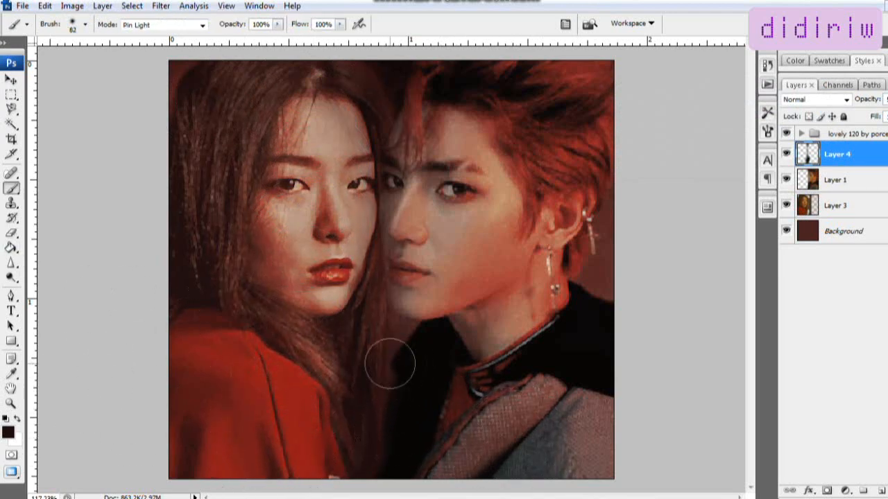
pyautogui.moveTo(390, 365); pyautogui.dragTo(374, 400)
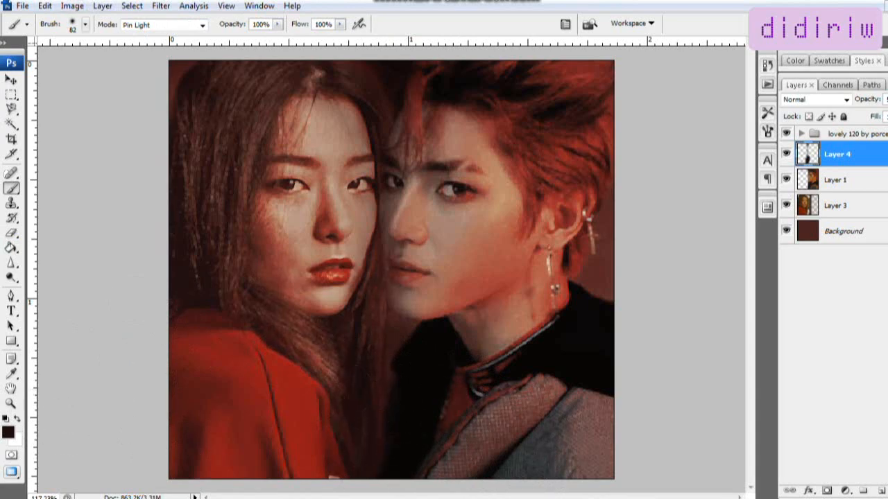
pyautogui.click(85, 24)
pyautogui.moveTo(69, 60); pyautogui.dragTo(88, 60)
pyautogui.moveTo(379, 420); pyautogui.dragTo(386, 388)
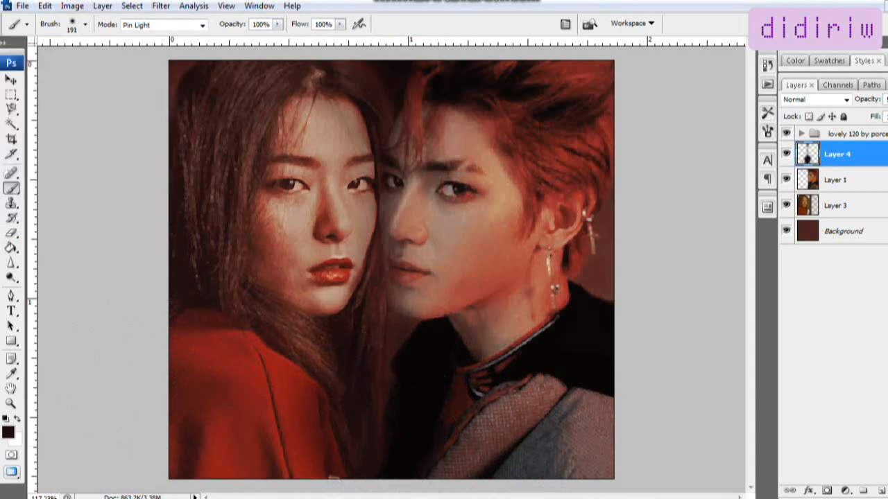
pyautogui.press('z')
pyautogui.press('v')
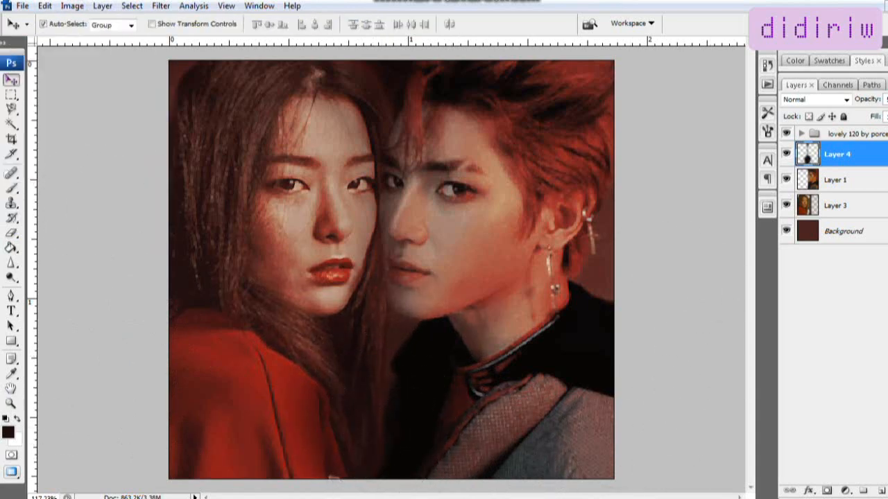